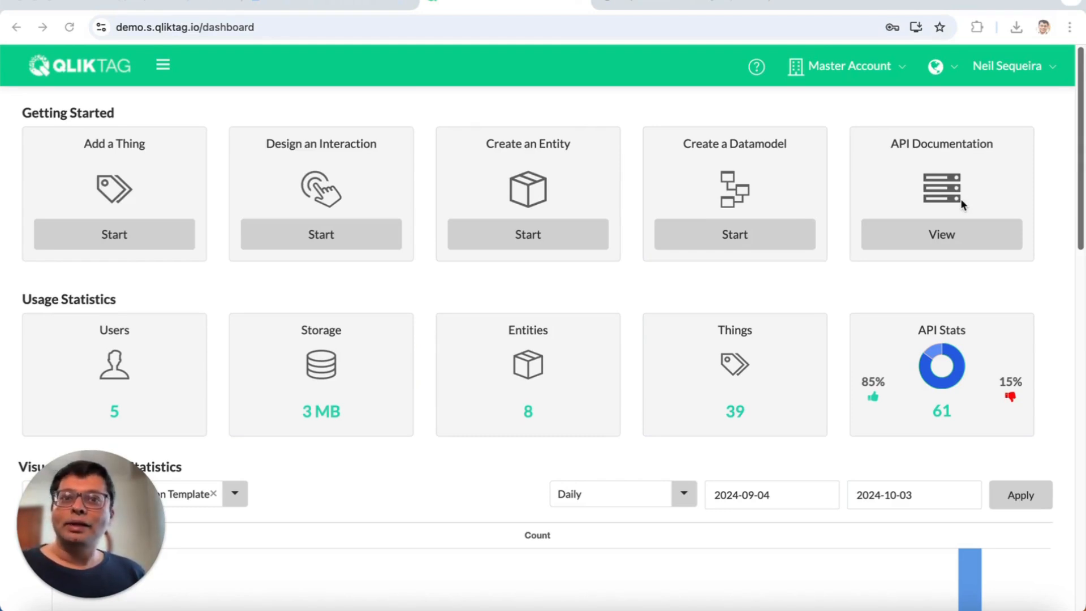
- Browse the Extra Virgin Olive Oil product listing in the olive oil shop tab
click(696, 5)
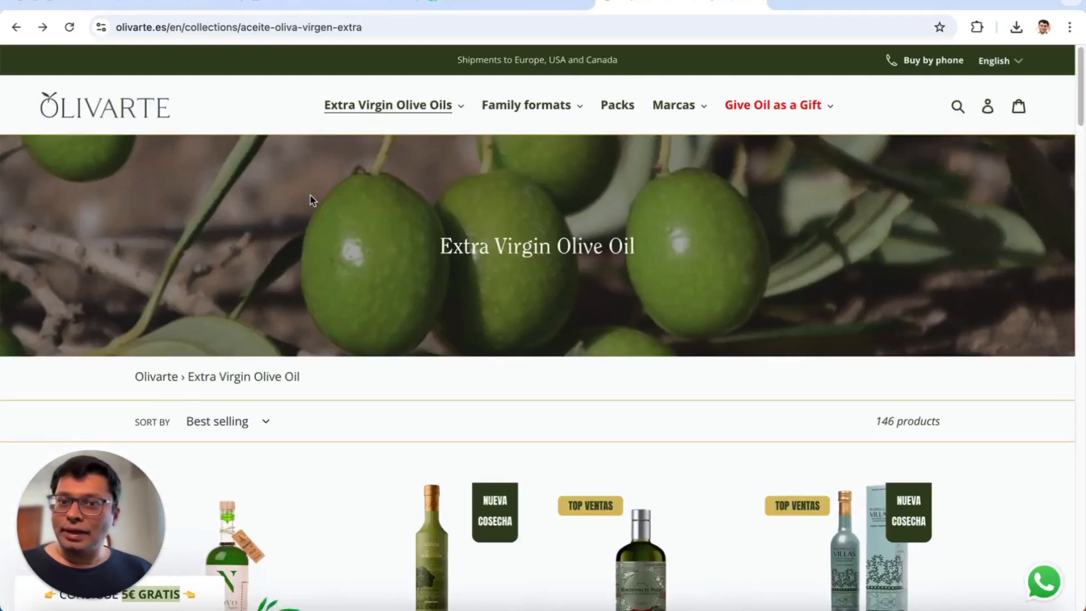
scroll(311, 199, down, 1)
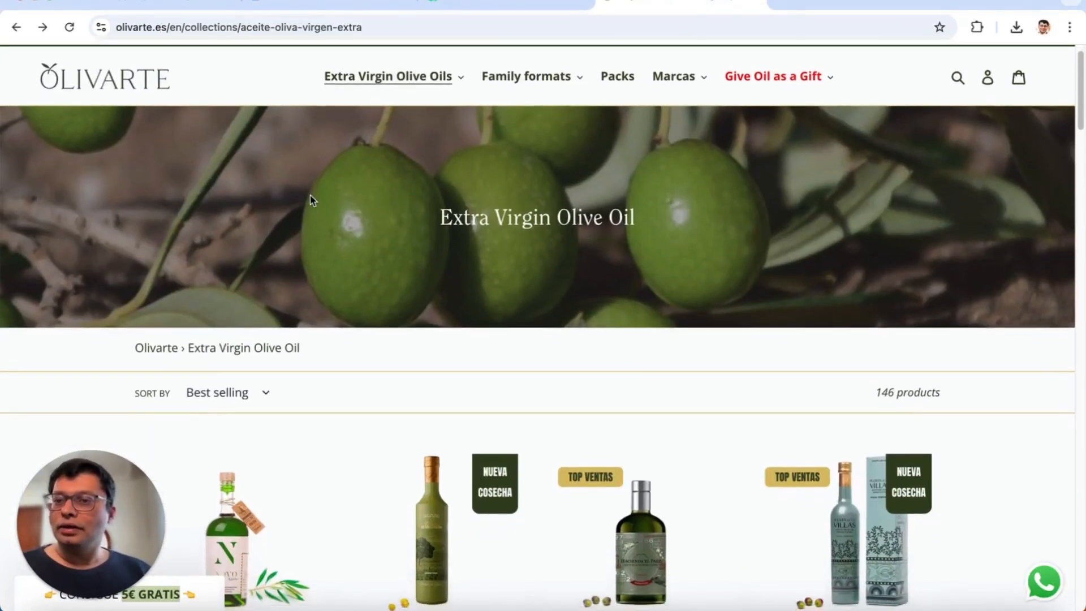
scroll(311, 199, down, 4)
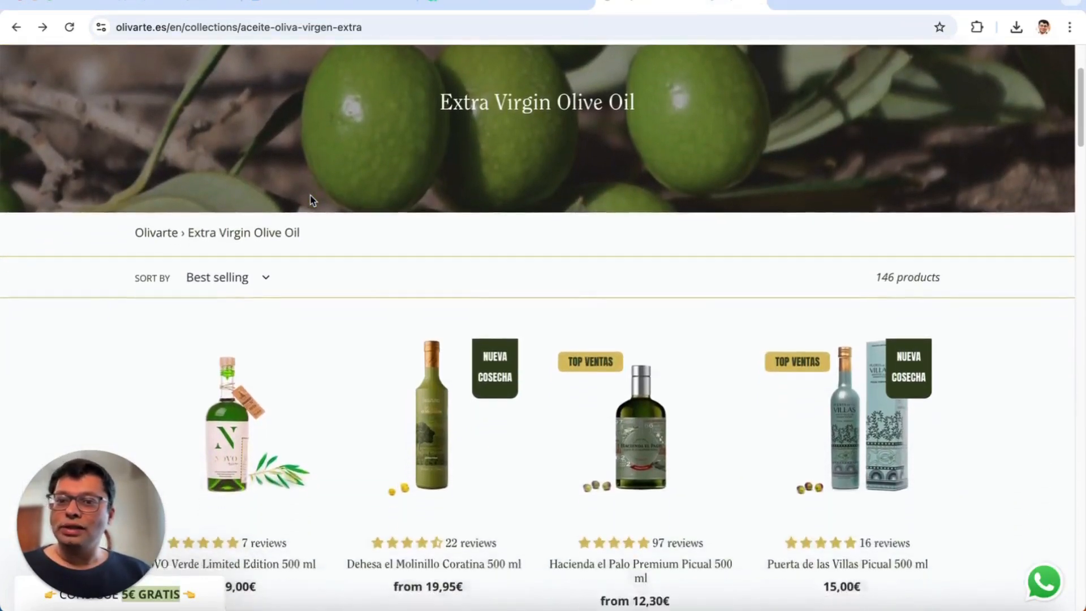
scroll(311, 199, down, 8)
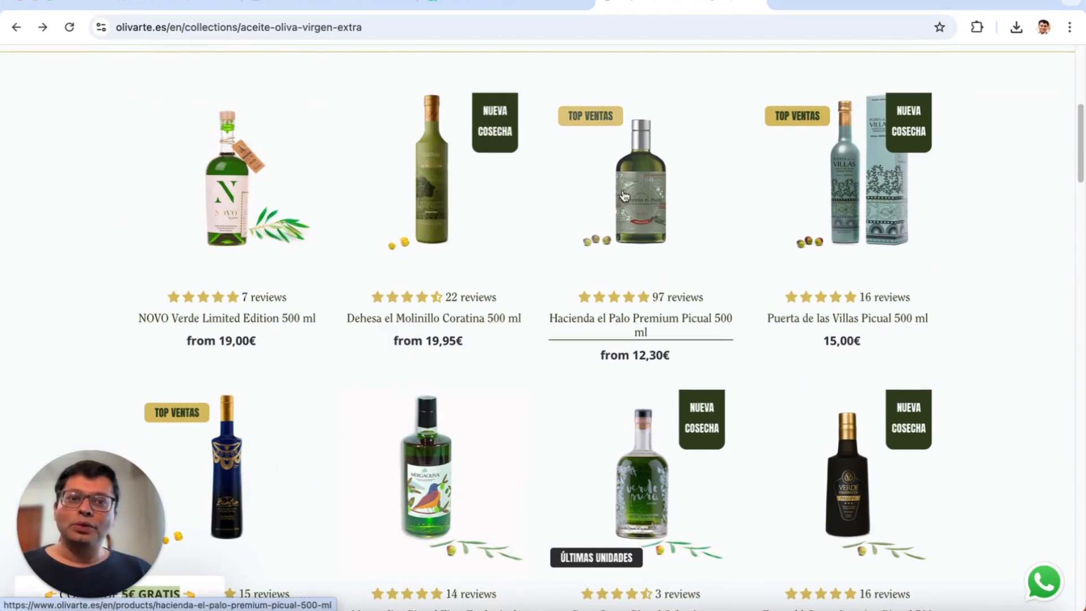
scroll(364, 233, up, 3)
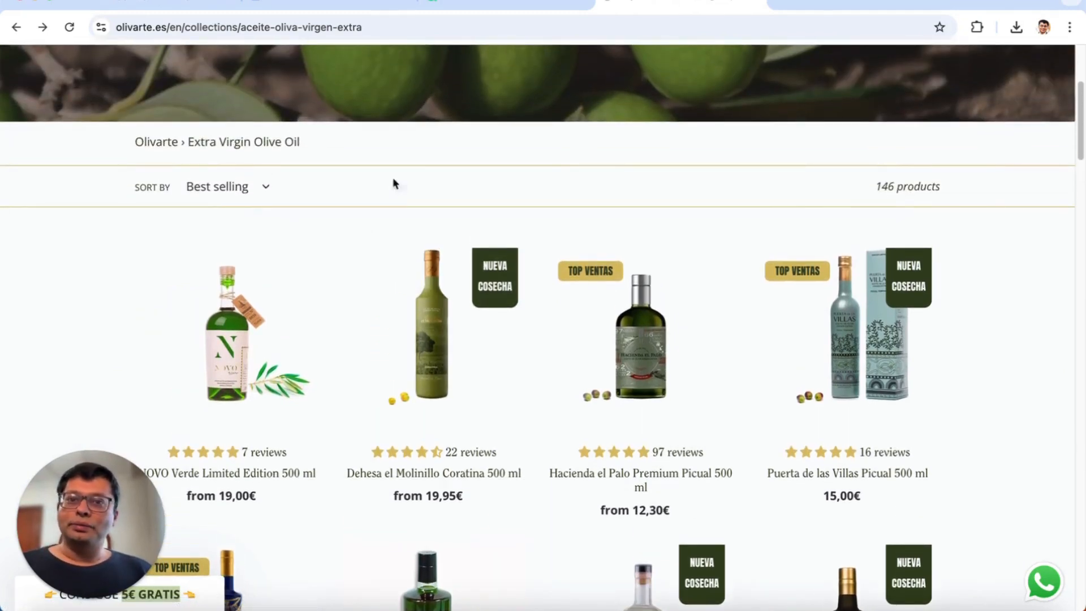
- Open the gs1item entity's GS1 Digital Link properties and review its entity class, GTIN primary identifier and link types
click(536, 7)
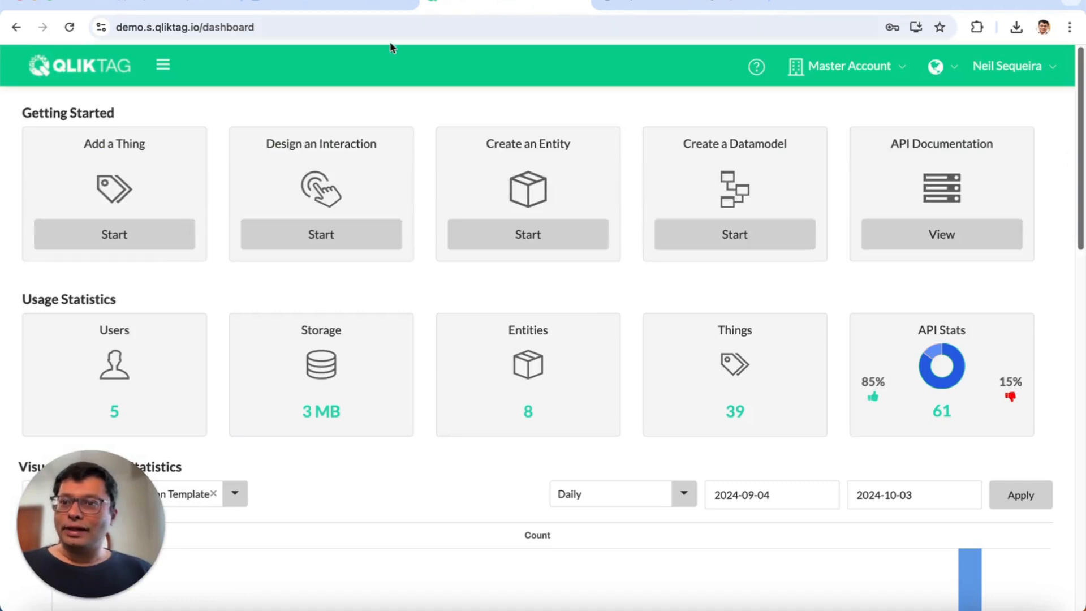
click(163, 68)
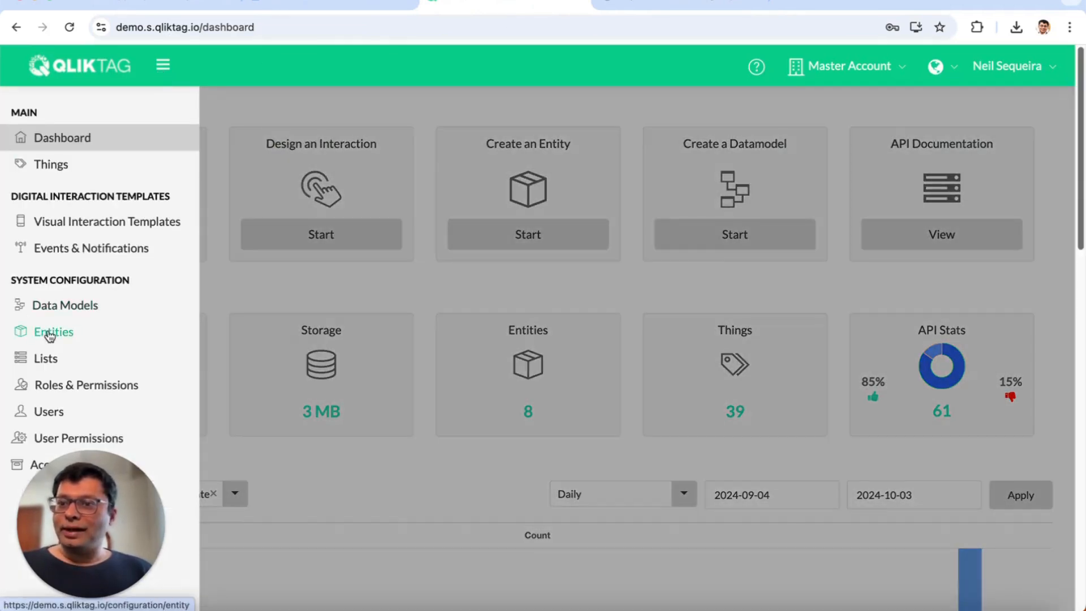
click(50, 333)
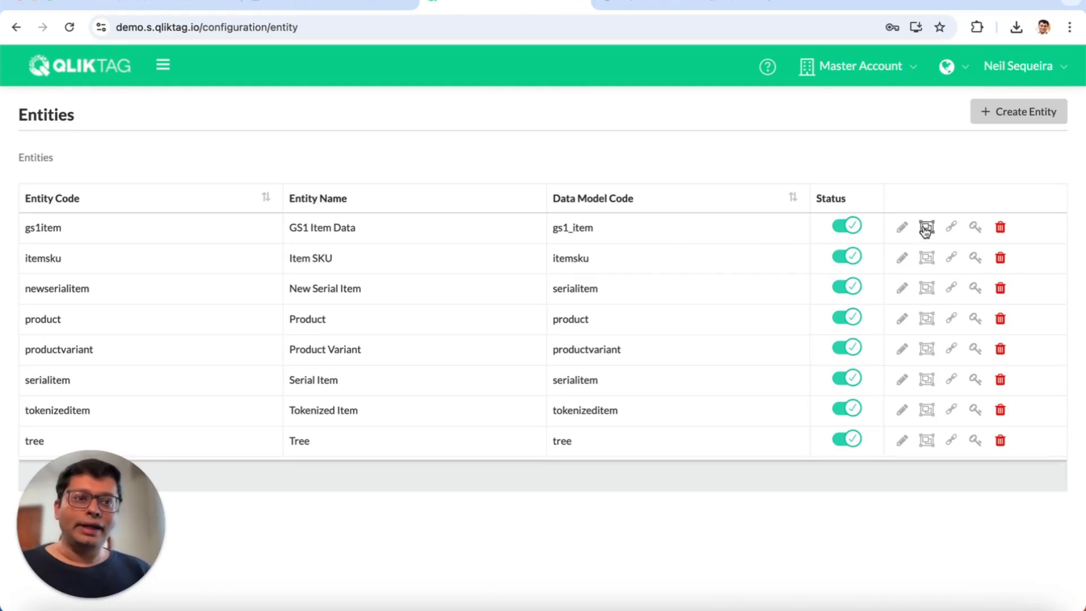
click(953, 229)
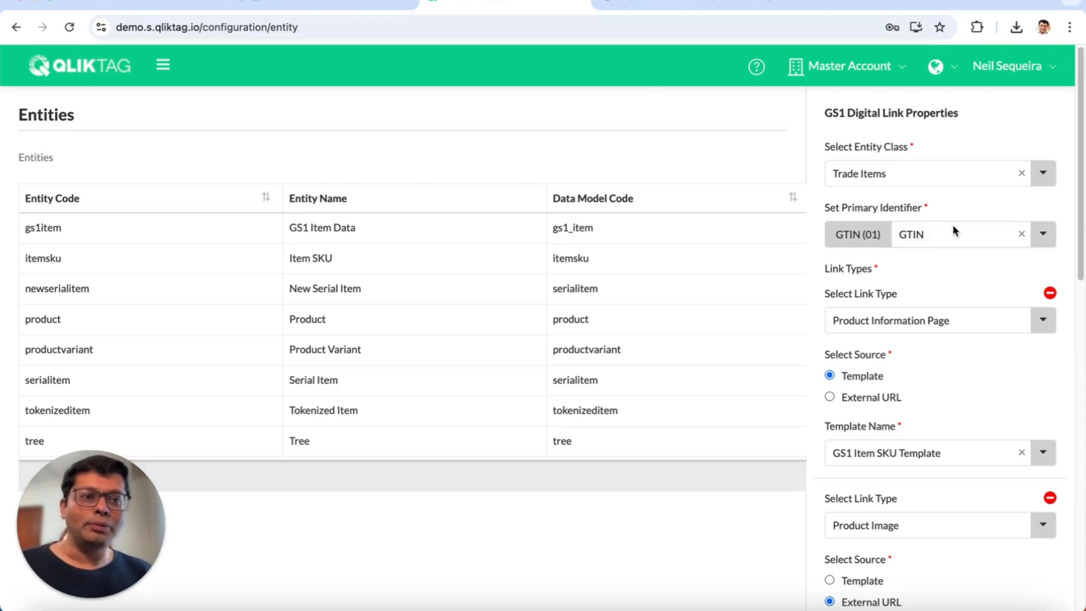
scroll(961, 279, down, 1)
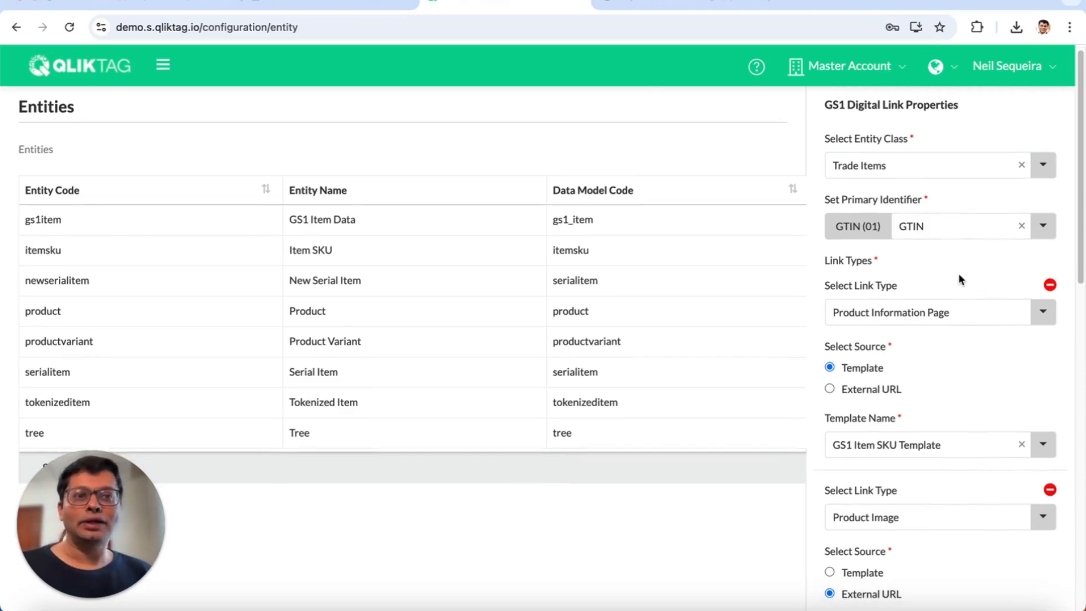
scroll(961, 279, up, 1)
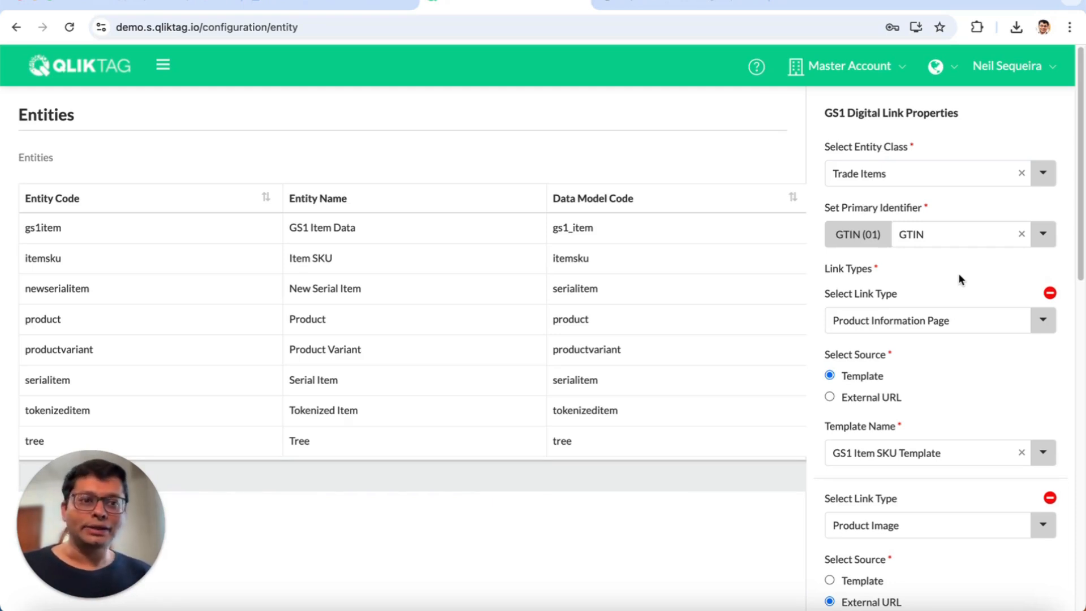
scroll(958, 279, down, 3)
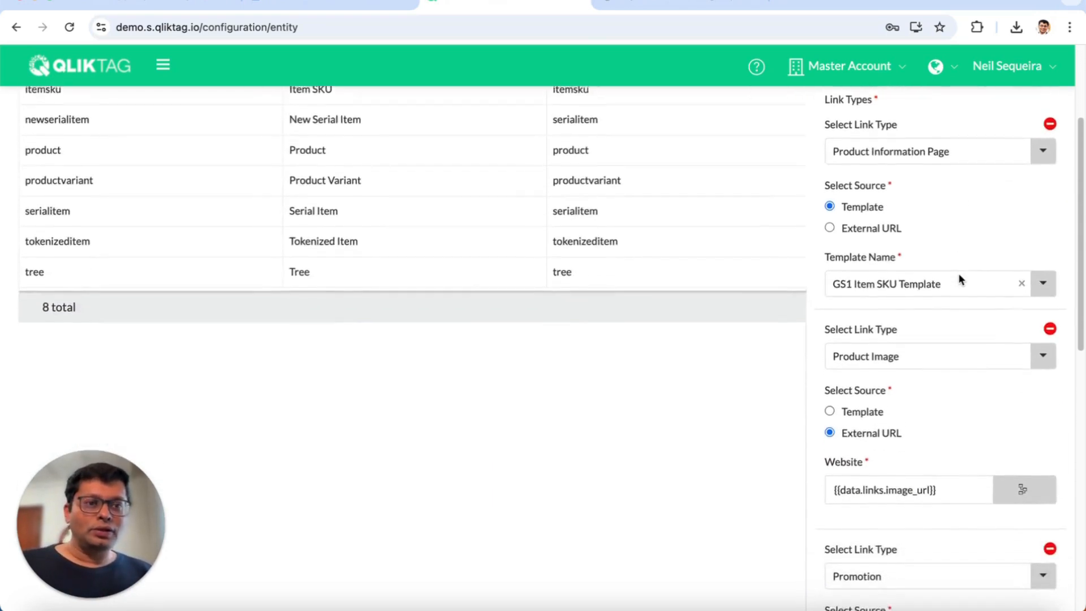
scroll(960, 277, up, 3)
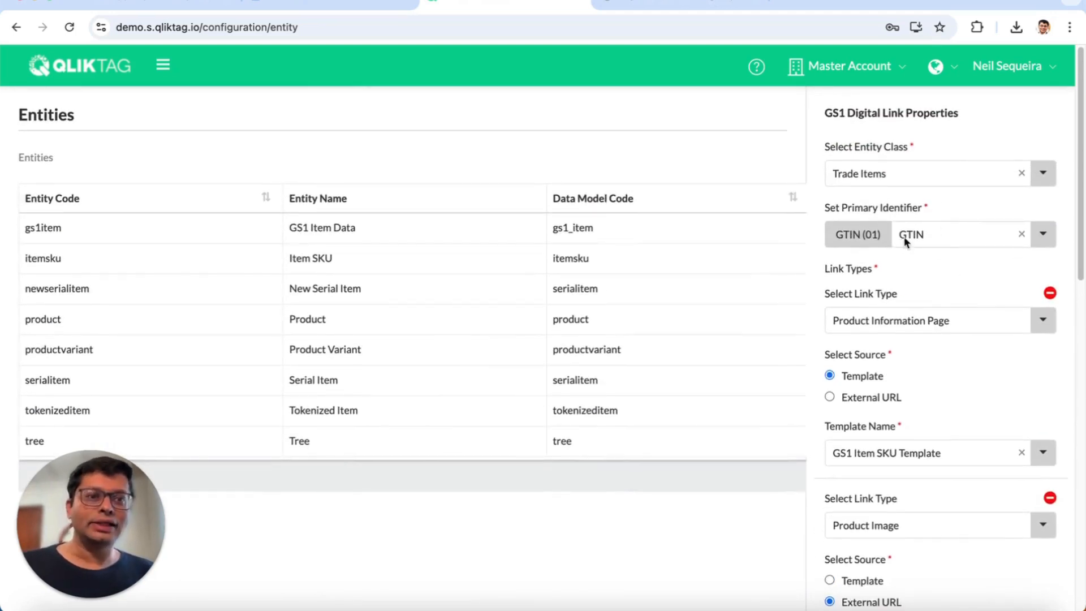
click(921, 231)
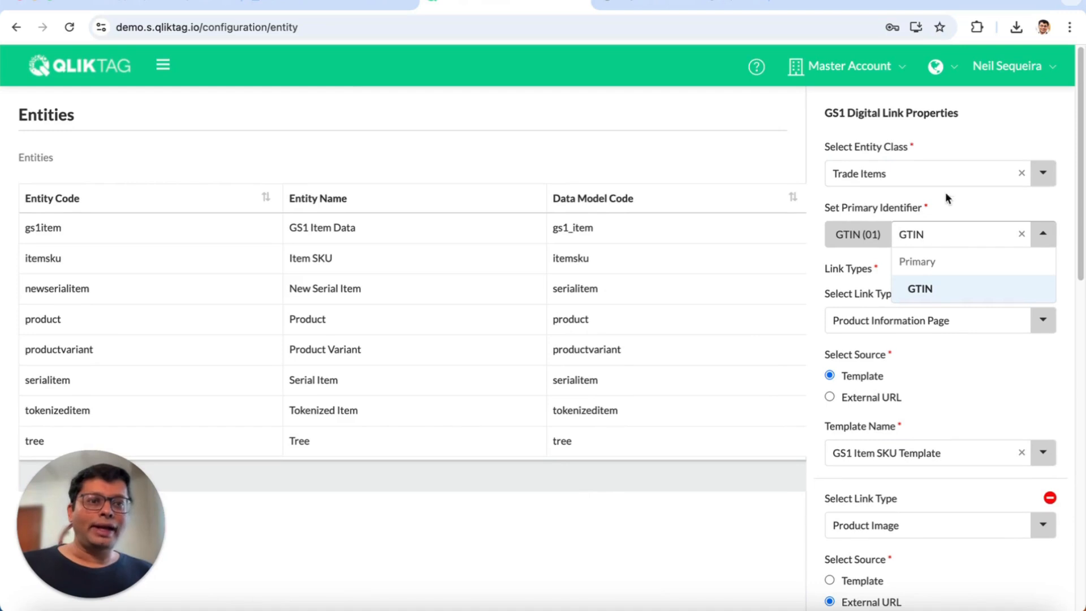
click(928, 287)
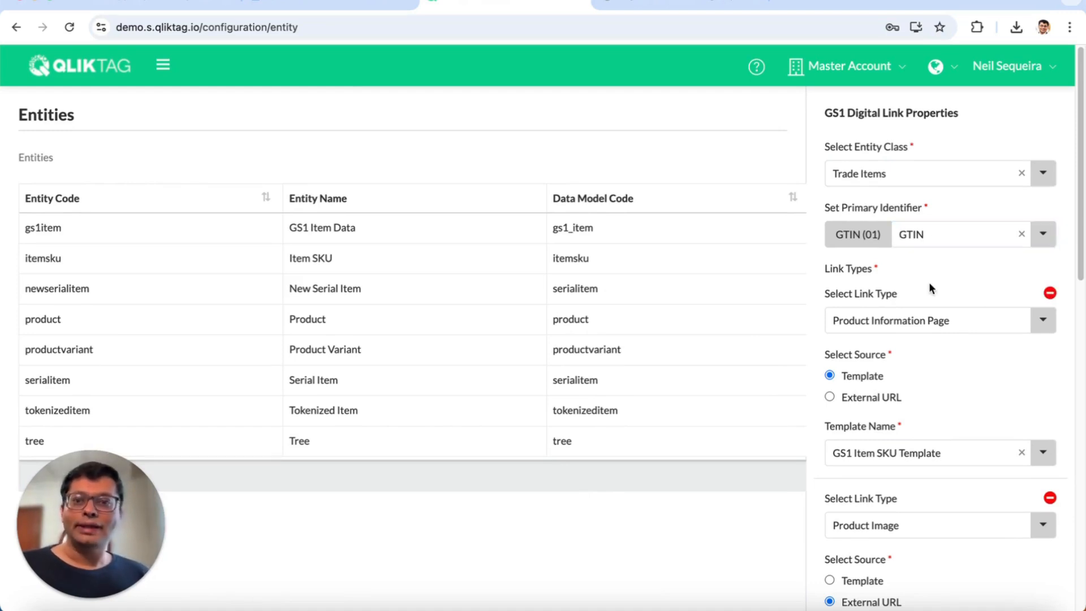
click(163, 65)
click(60, 167)
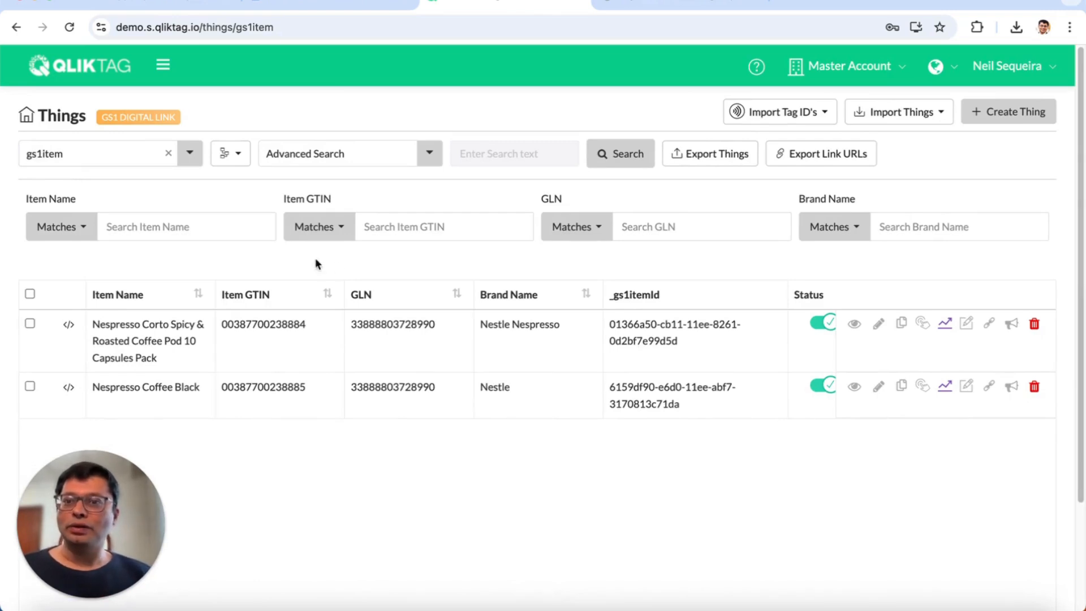
click(1020, 120)
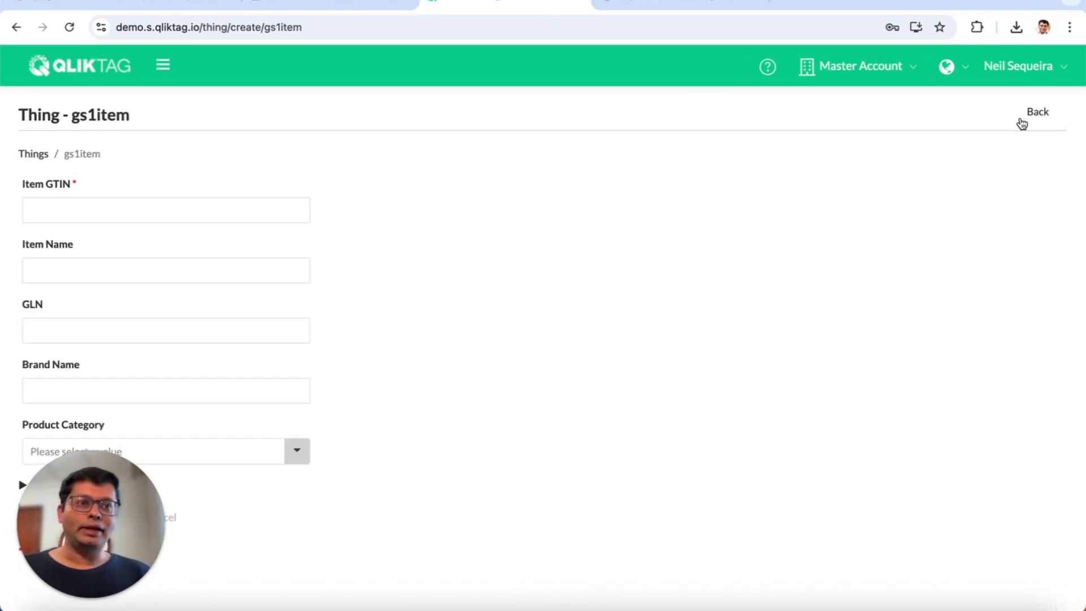
click(289, 207)
text(774)
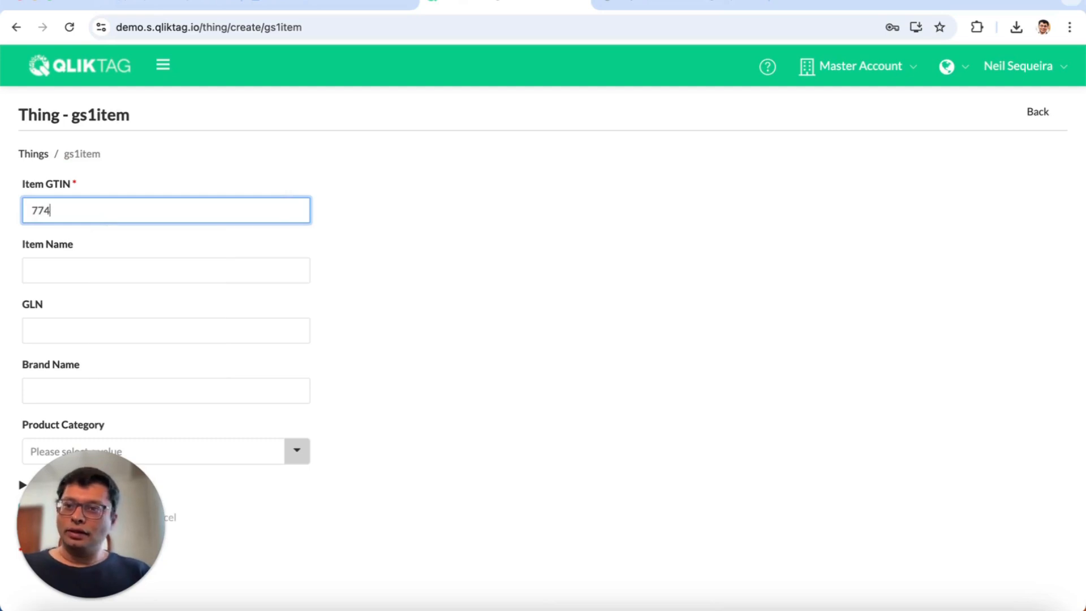
text(88499937779)
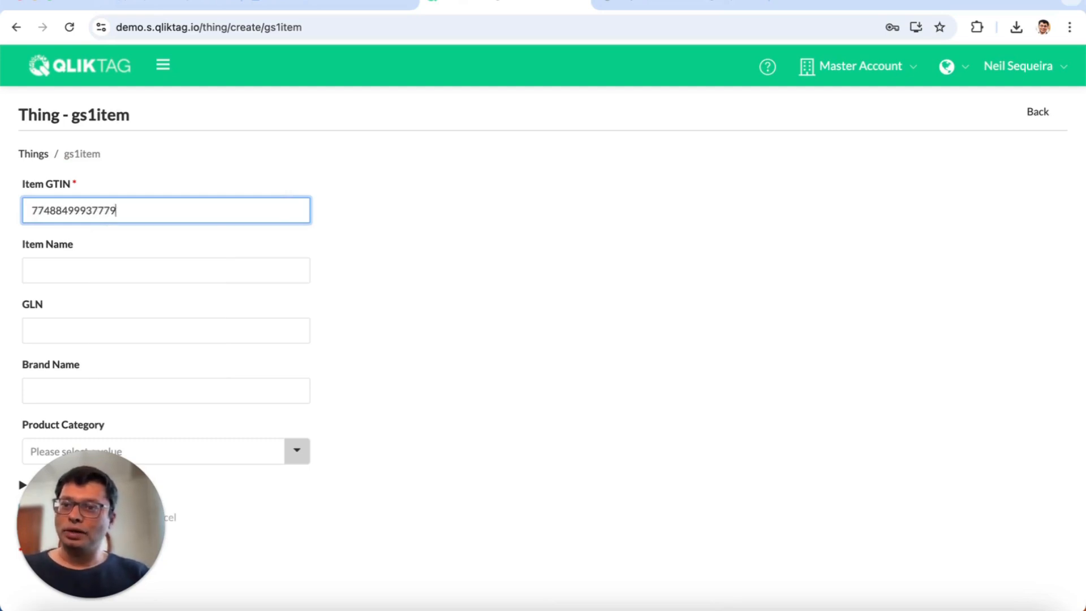
- Copy the NOVO Verde Limited Edition 500 ml product title from the shop page into the Item Name field
click(279, 262)
click(685, 3)
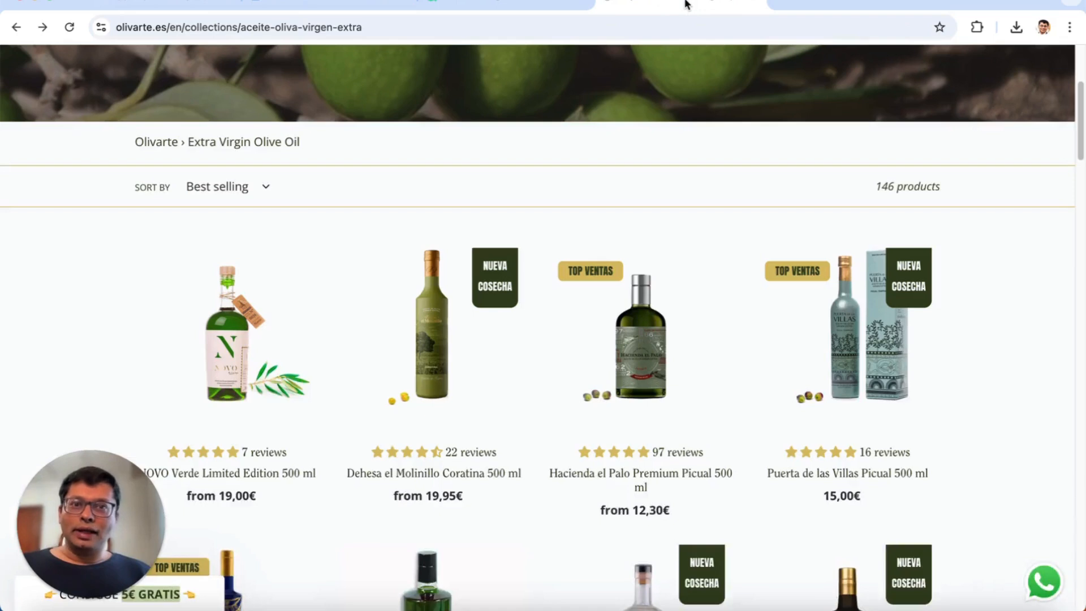
scroll(335, 252, down, 3)
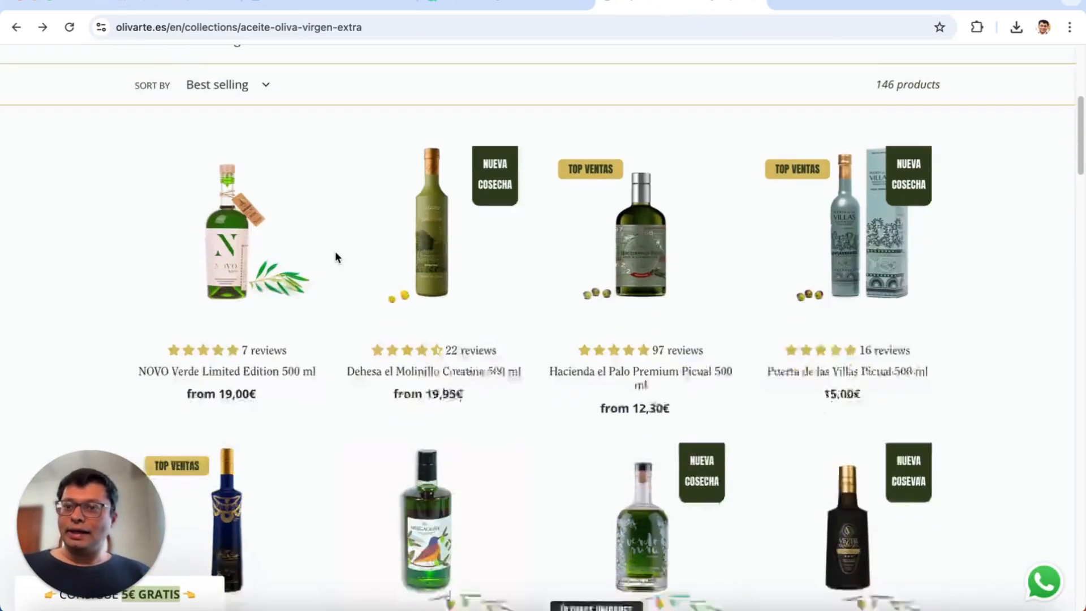
click(237, 236)
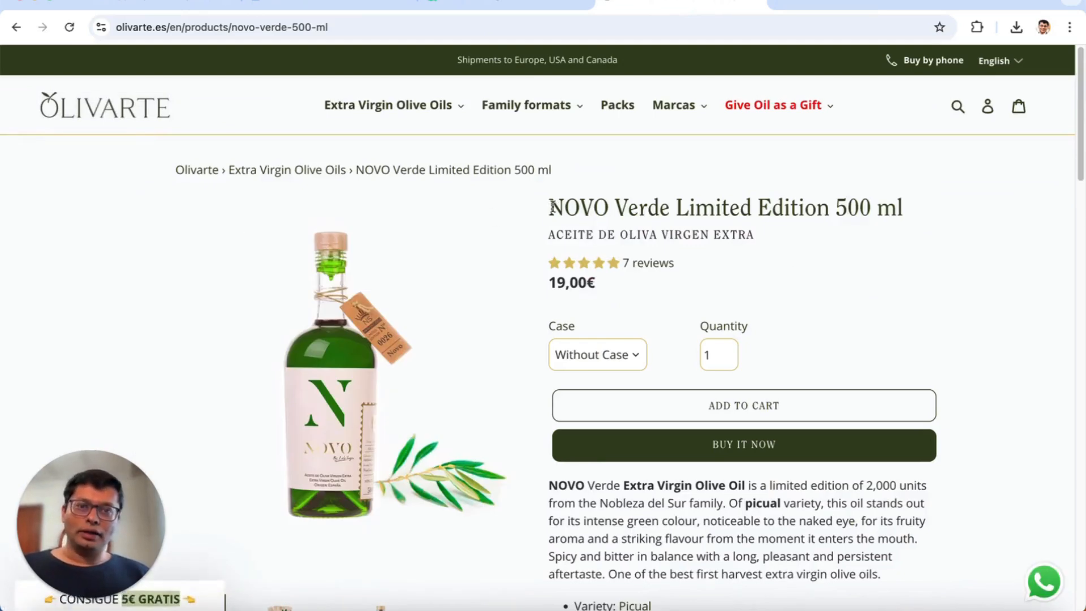
drag(552, 207, 898, 228)
key(super+c)
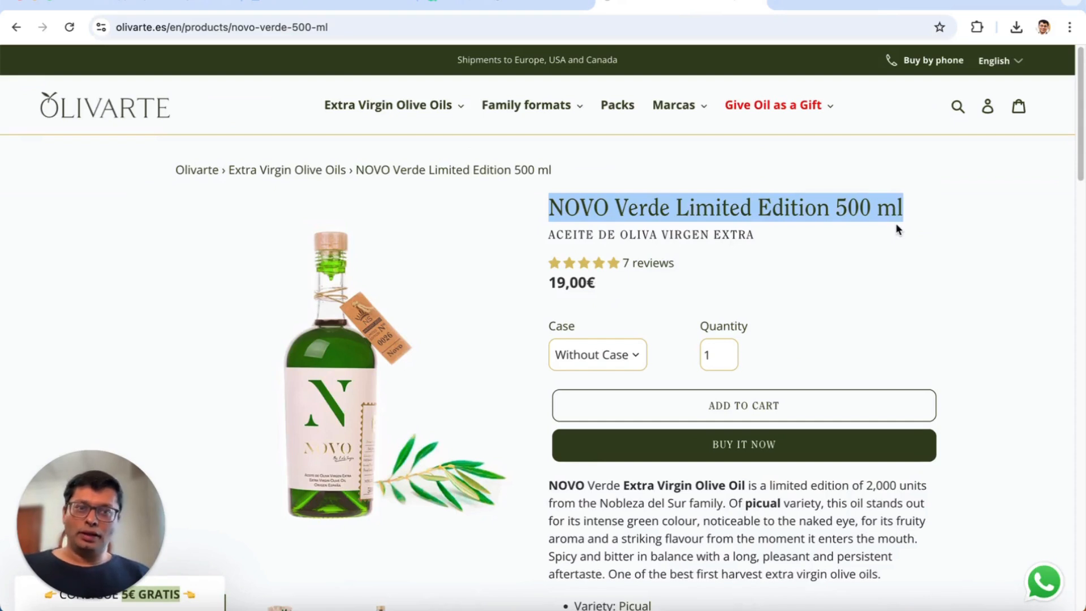
click(521, 6)
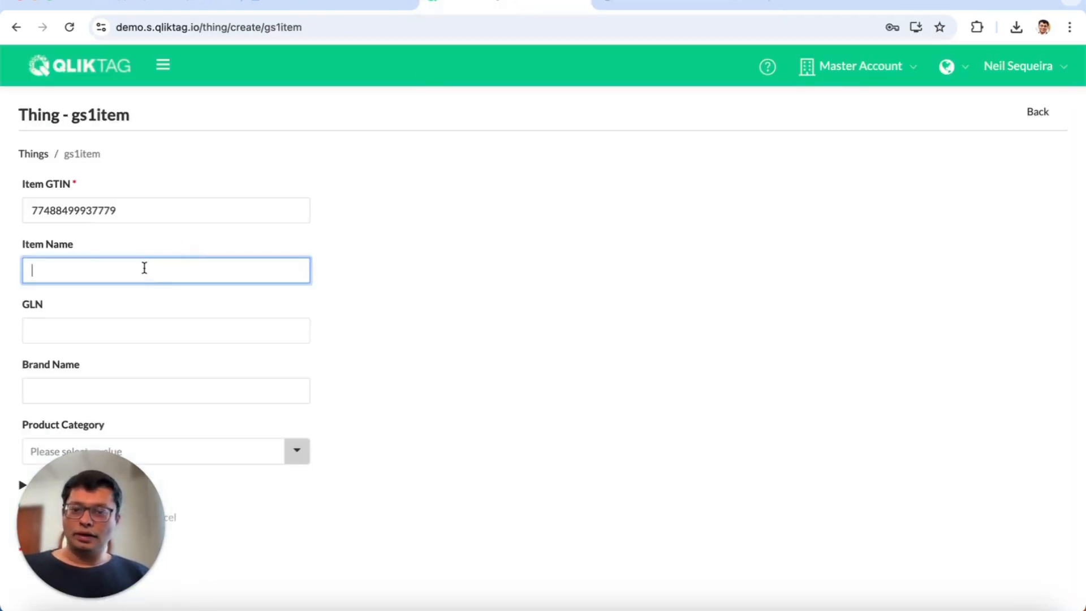
key(super+v)
click(132, 327)
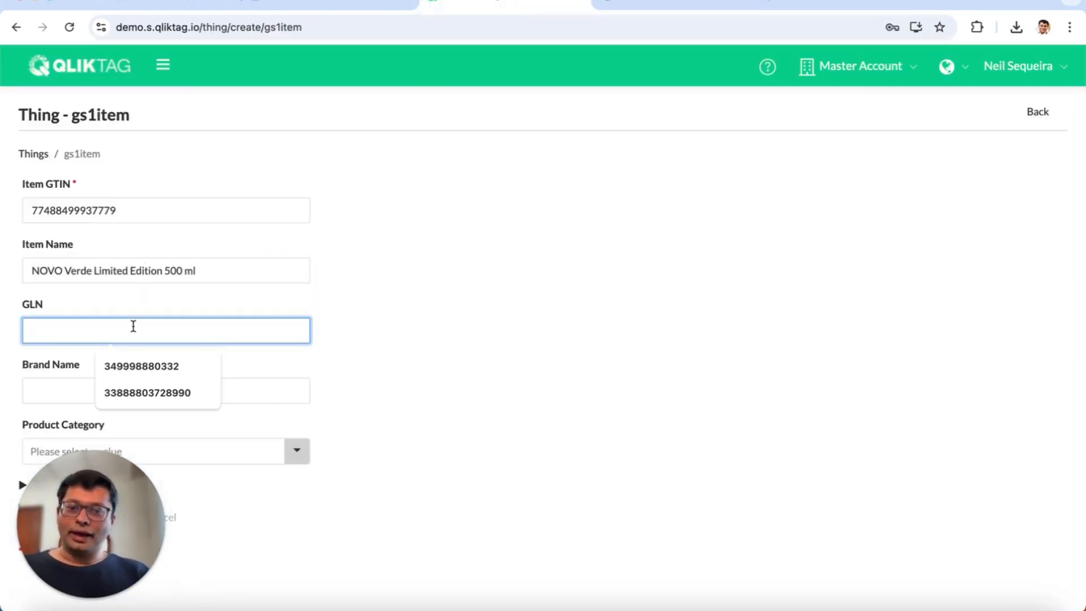
text(773888399)
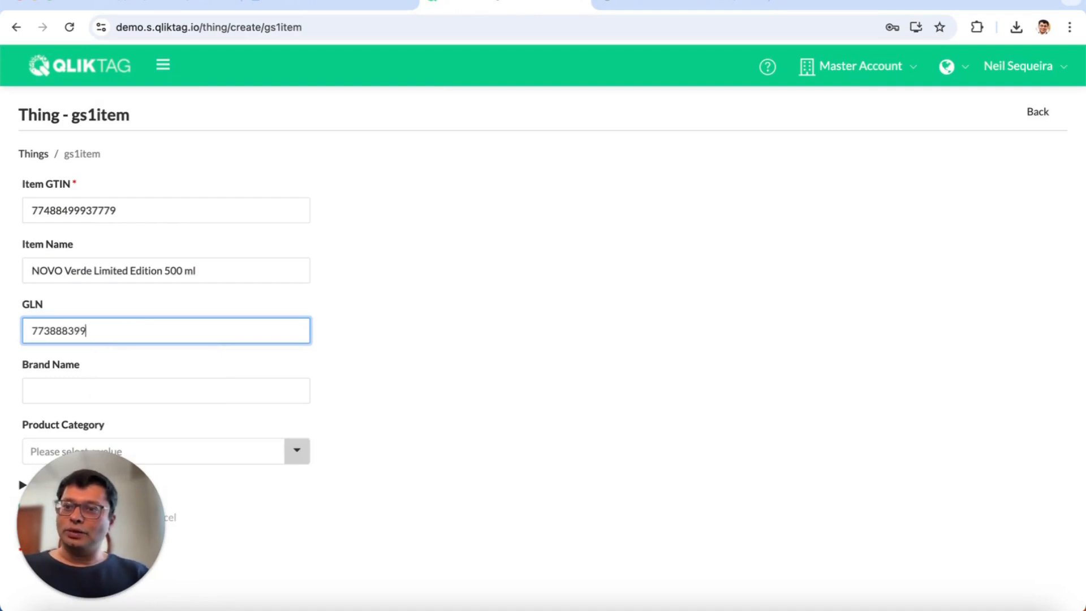
text(00388433)
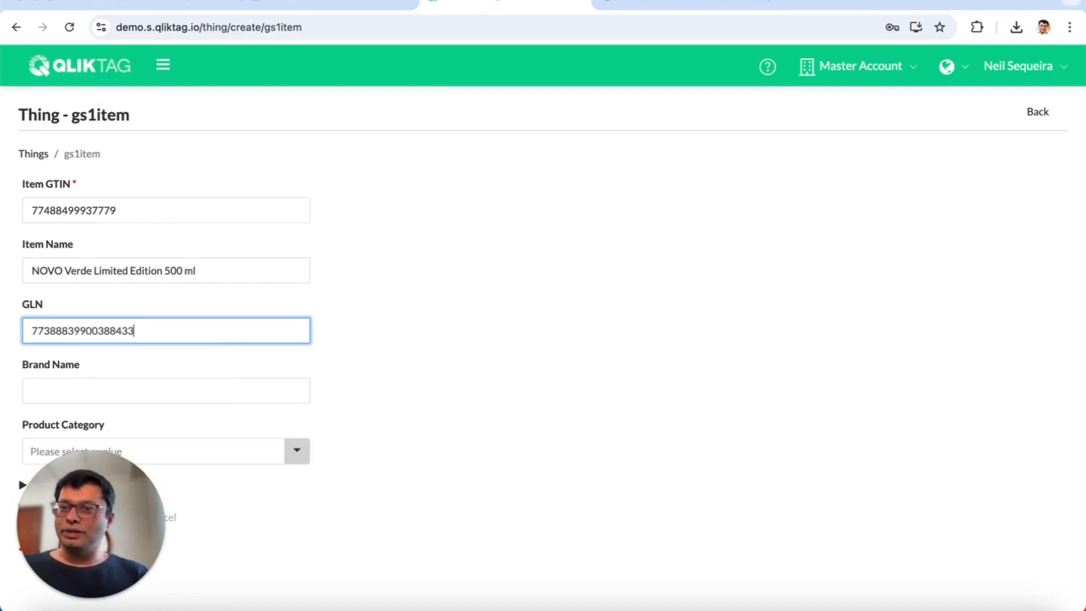
key(BackSpace)
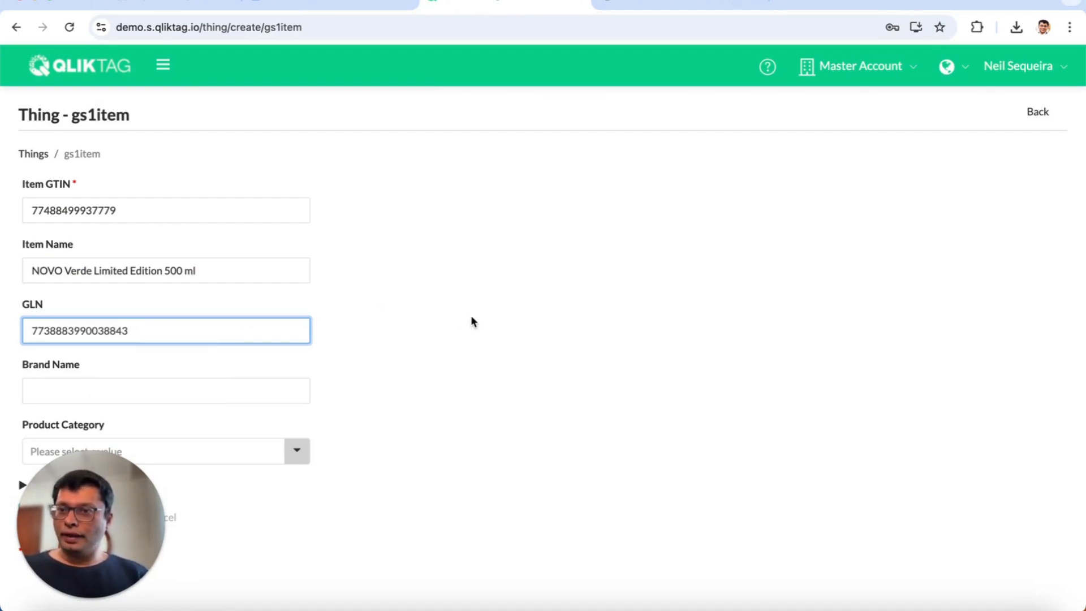
- Set the Brand Name to NOVO and choose FOOD as the Product Category
click(229, 387)
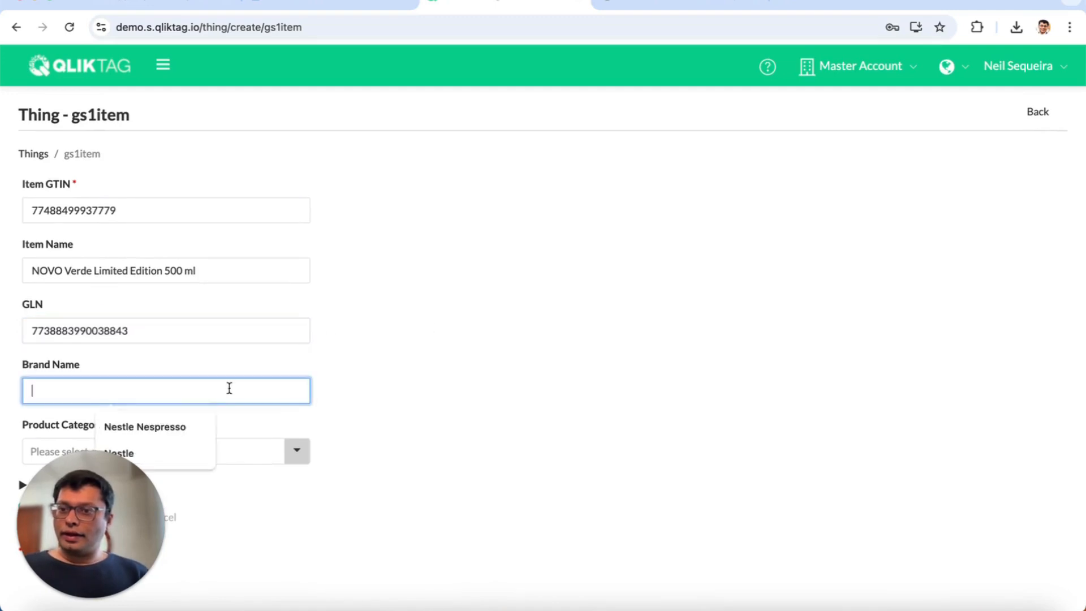
text(NOV)
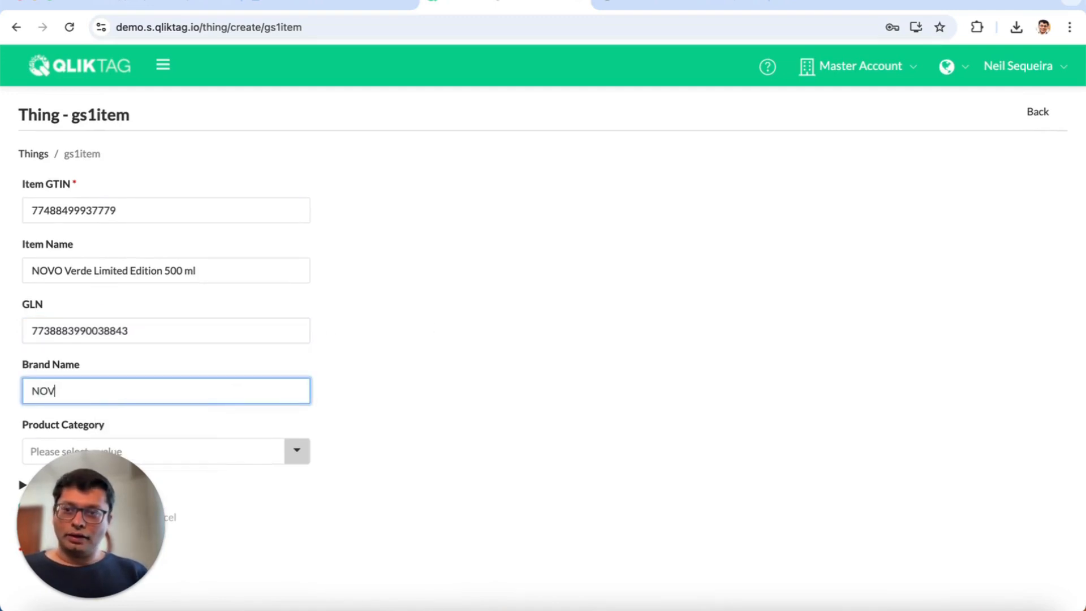
text(O)
click(515, 318)
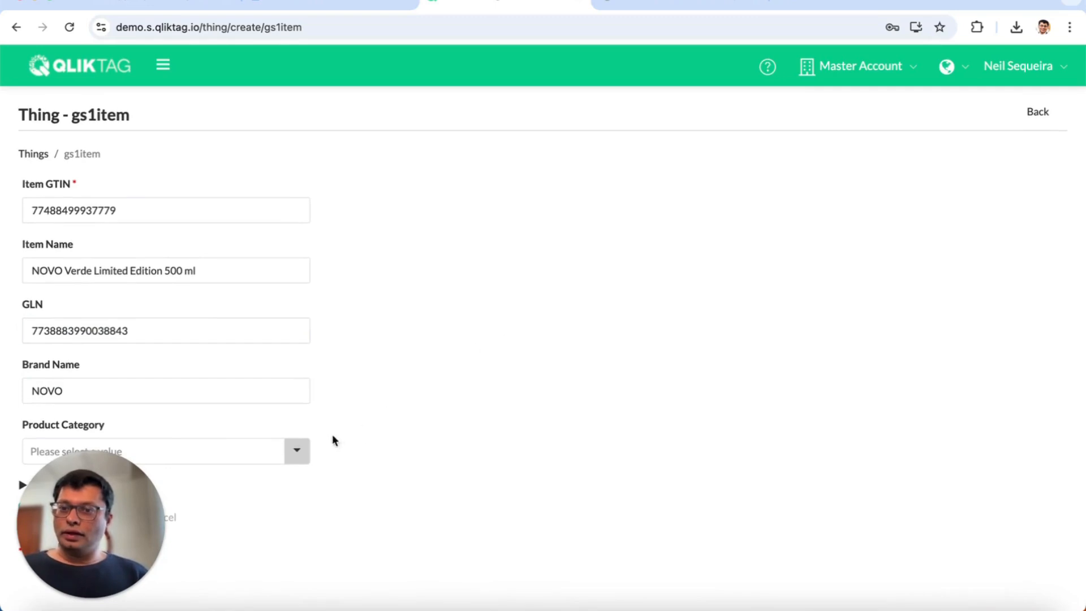
click(298, 450)
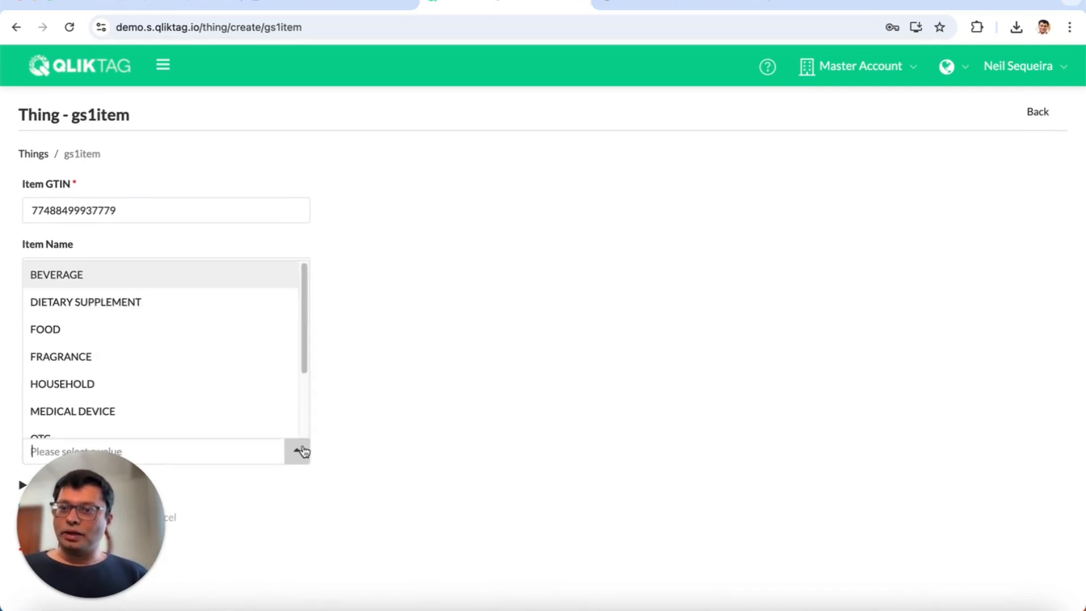
click(197, 336)
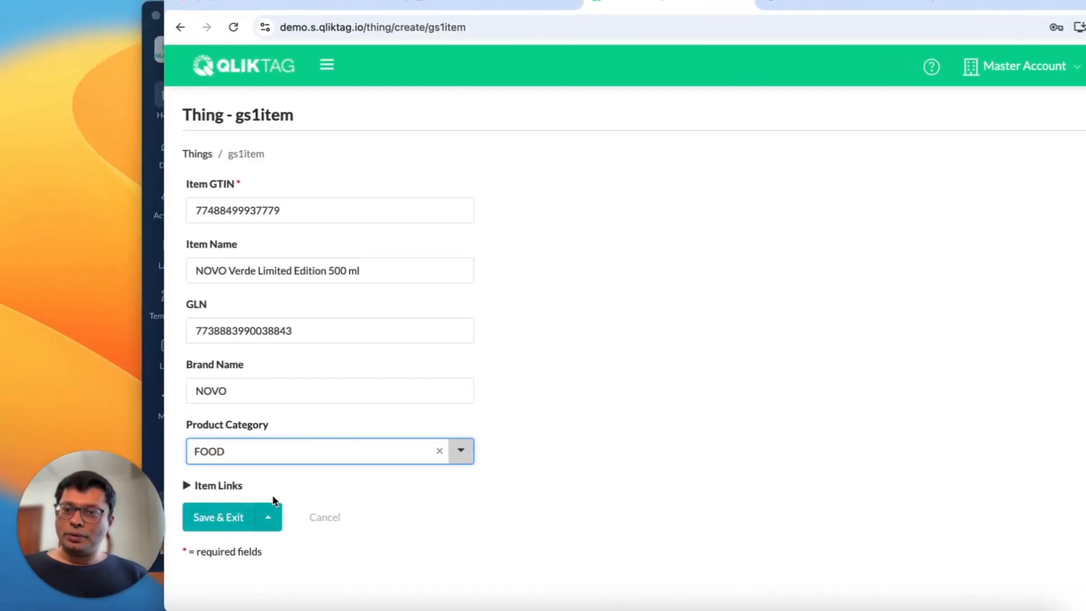
- Expand the Item Links section and review its URL fields
click(222, 485)
scroll(503, 464, down, 5)
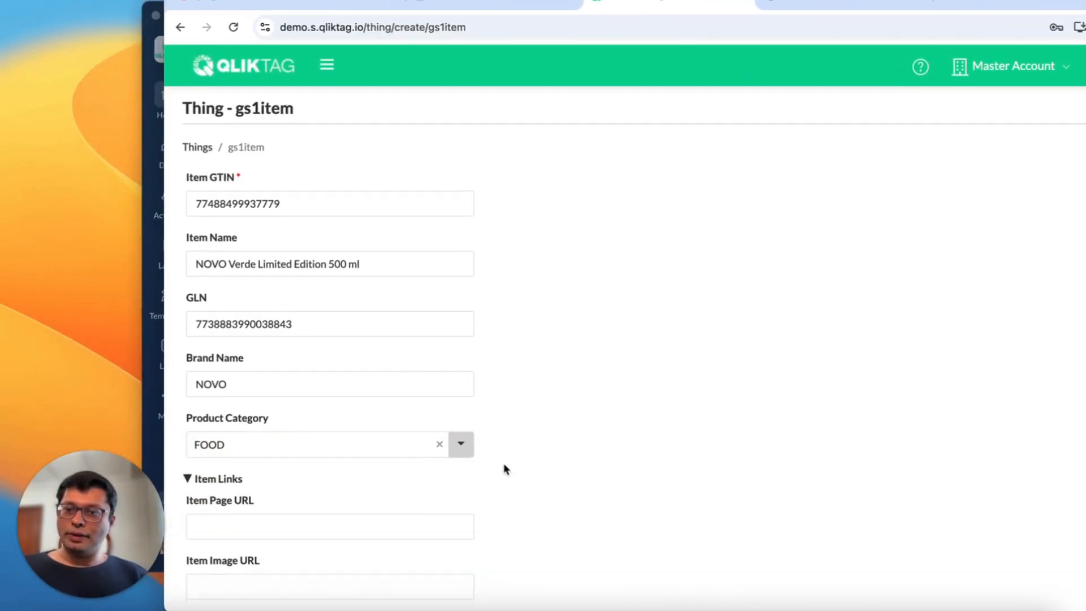
scroll(505, 469, down, 2)
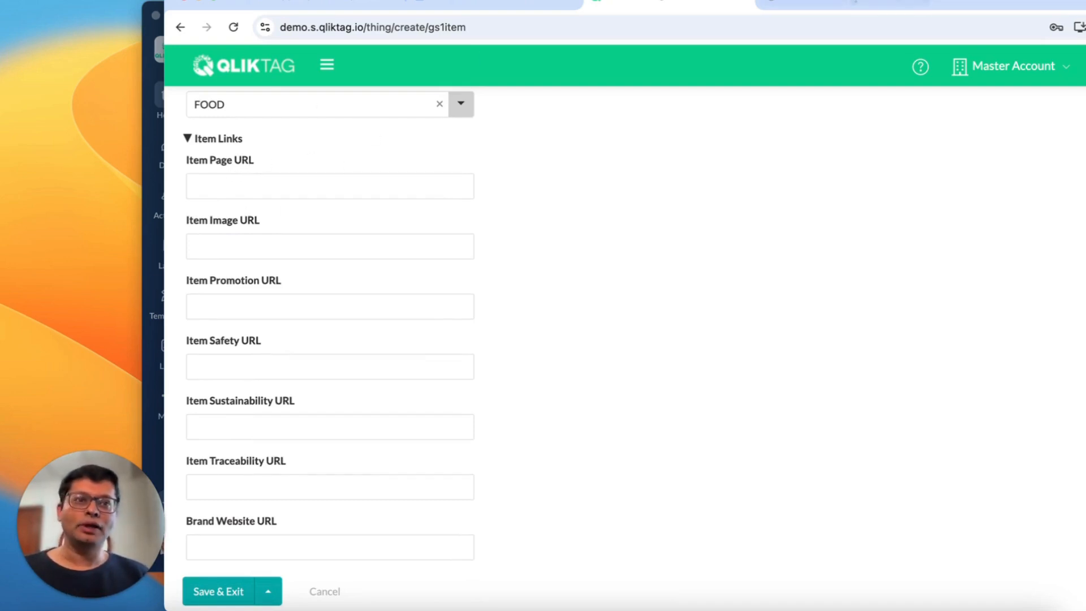
- Copy the product page URL from the shop site into the Item Page URL field
click(837, 5)
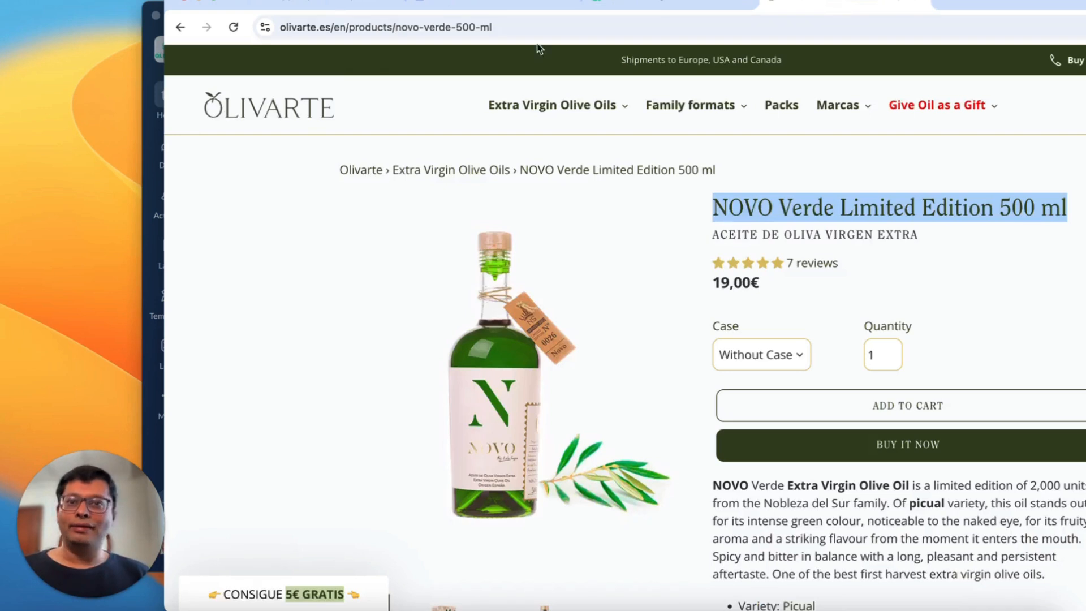
click(421, 26)
key(super+c)
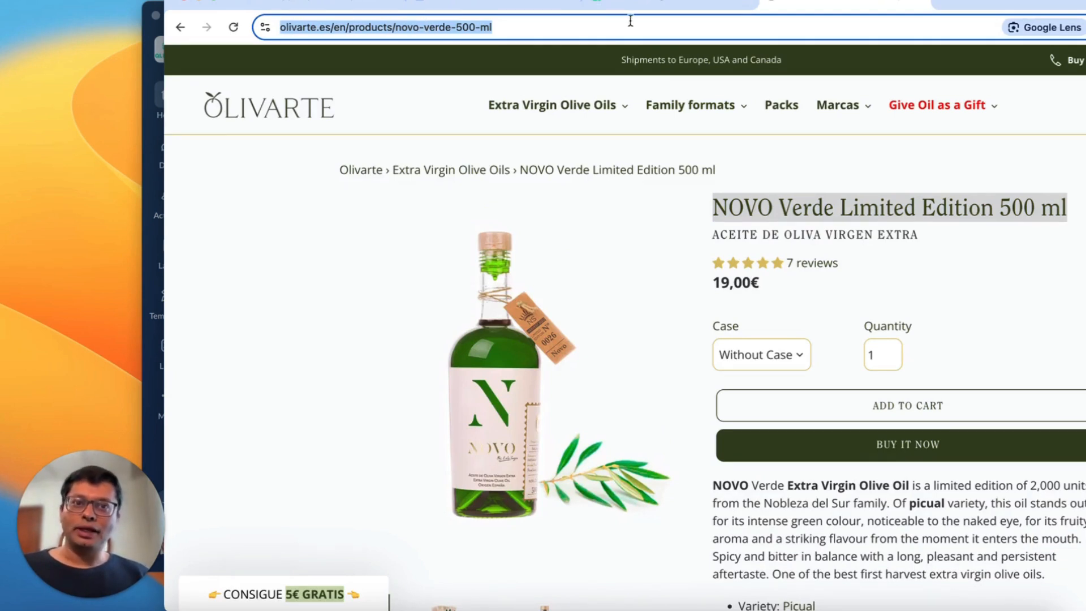
click(664, 5)
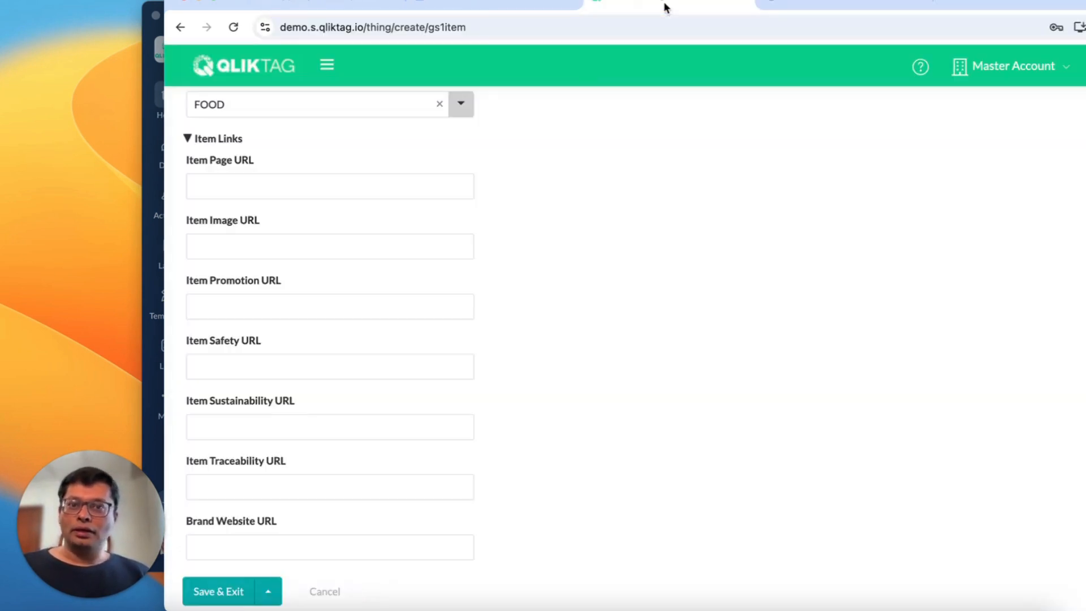
click(344, 185)
key(super+v)
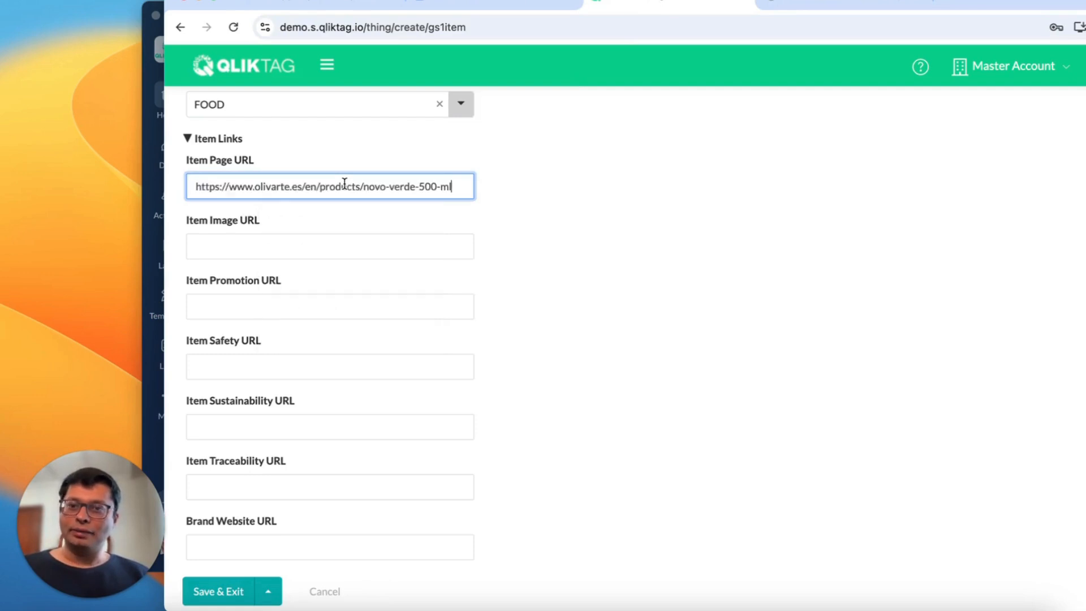
- Paste the same product page URL into the Item Image URL field
click(525, 216)
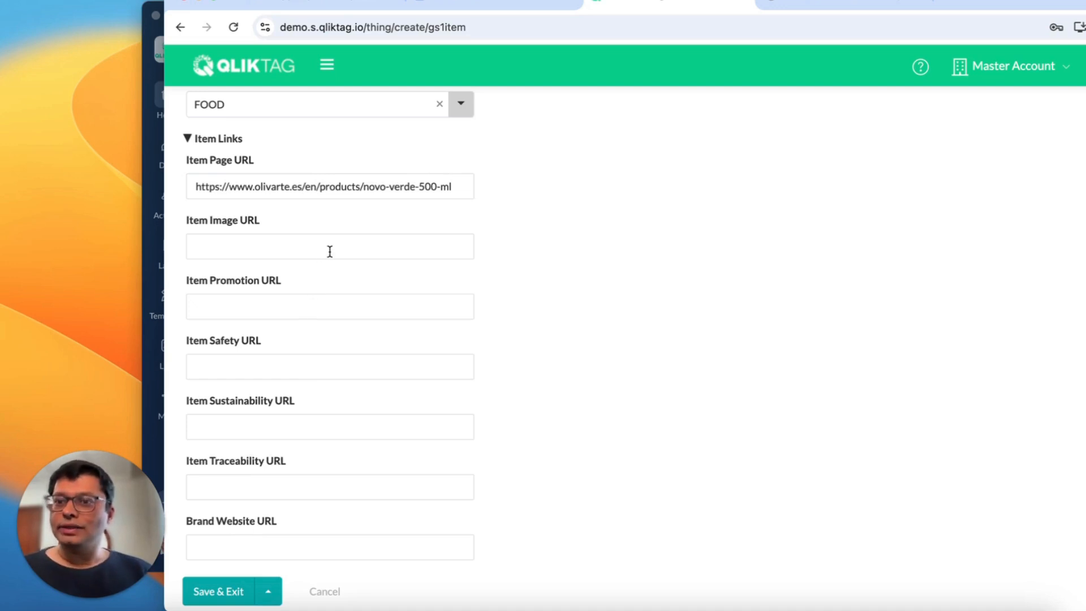
click(280, 243)
key(ctrl+v)
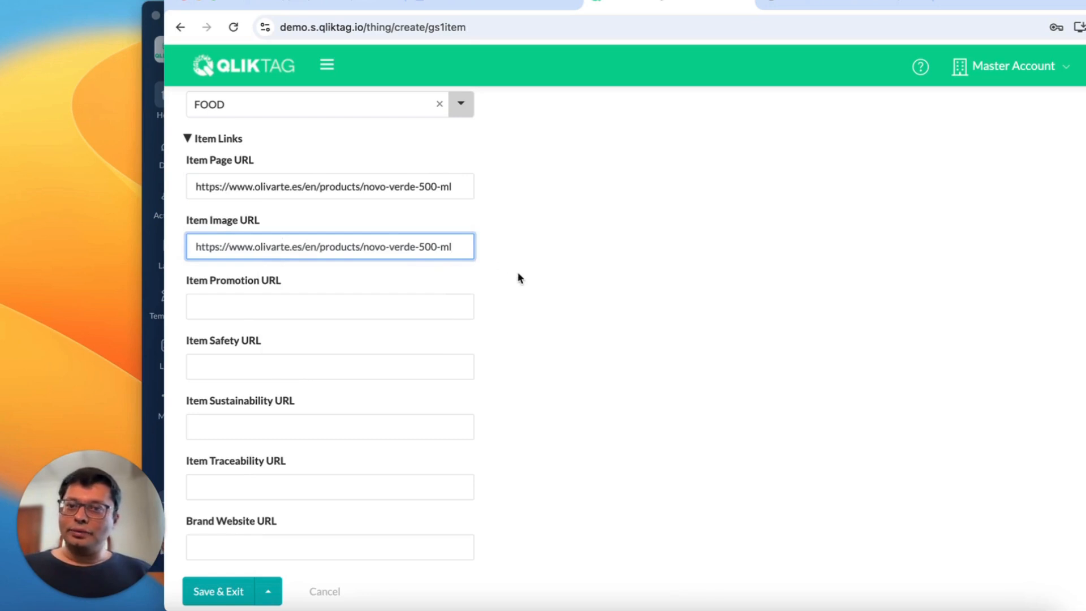
click(521, 279)
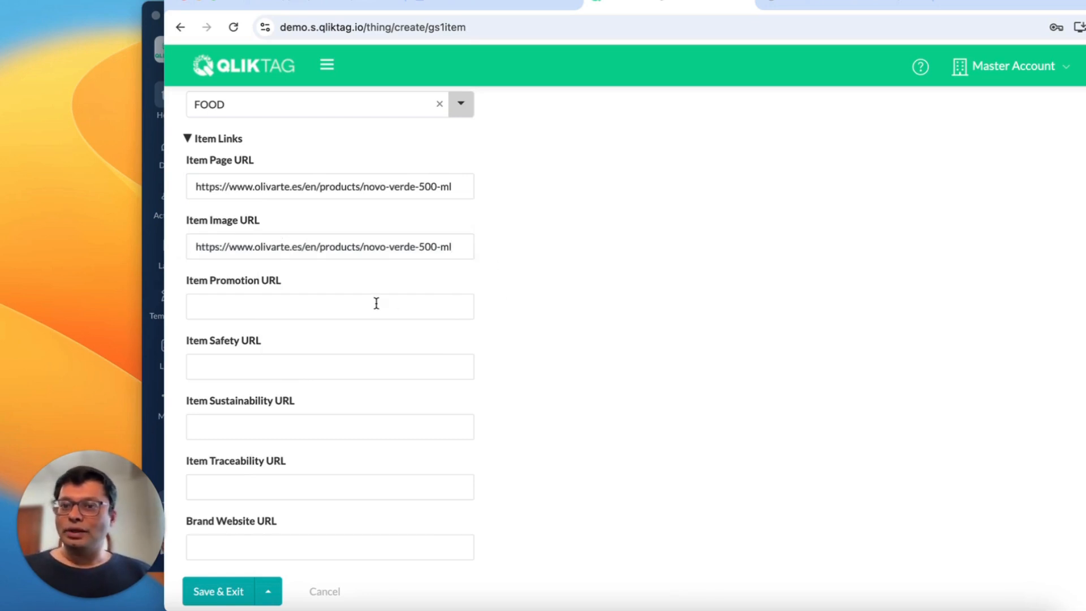
scroll(376, 303, down, 3)
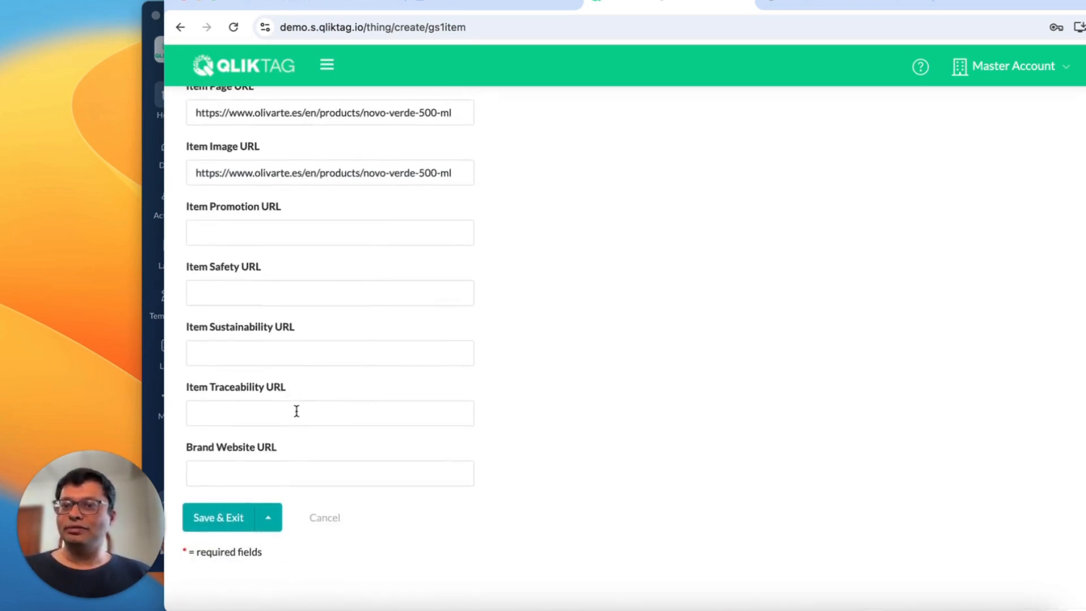
click(821, 16)
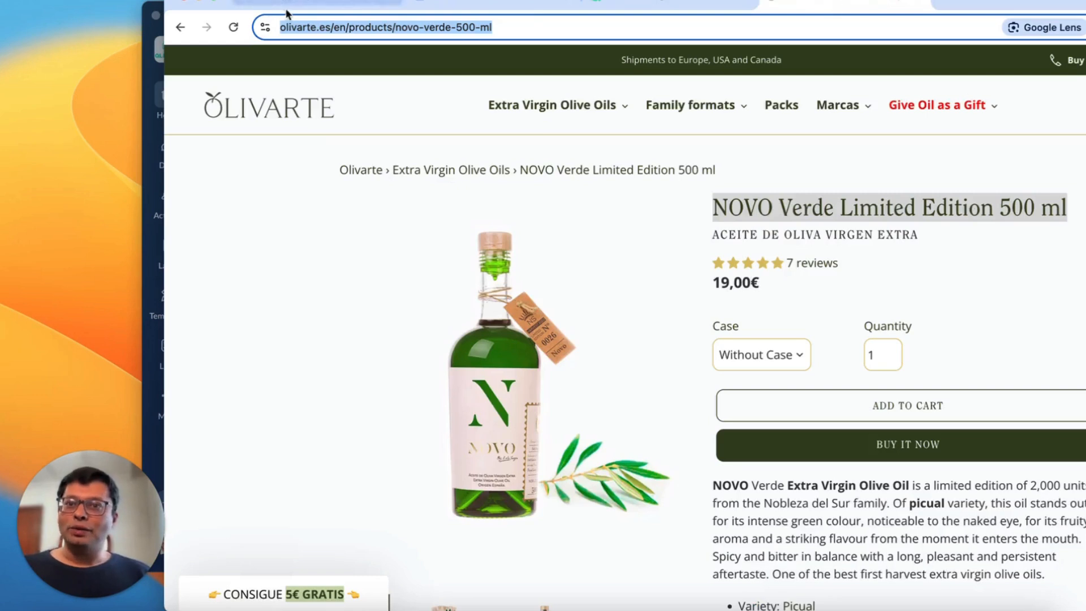
click(315, 28)
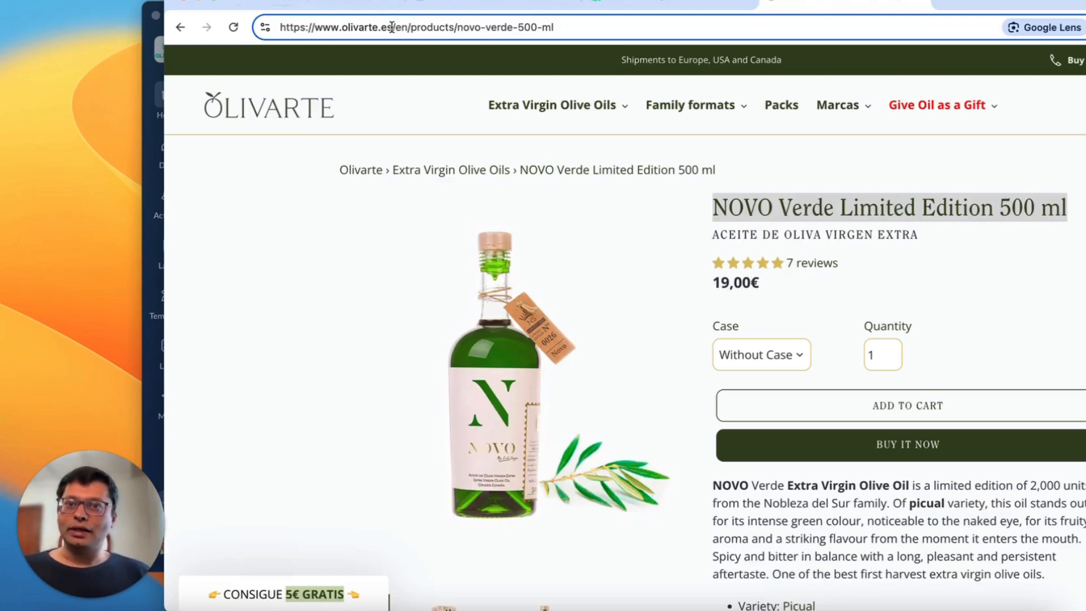
drag(391, 26, 234, 27)
key(super+c)
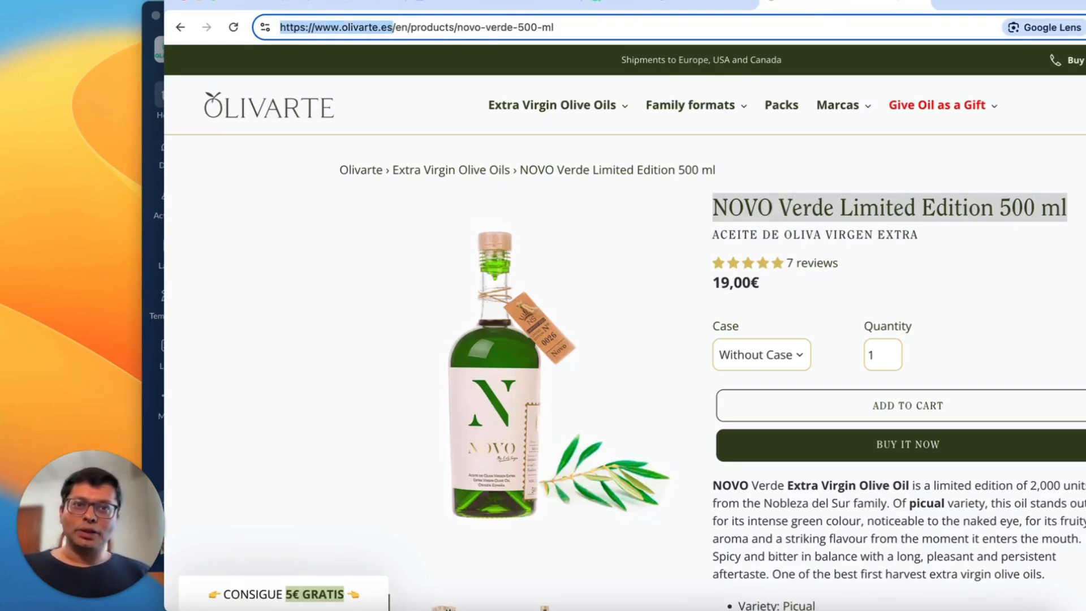
click(659, 13)
click(277, 467)
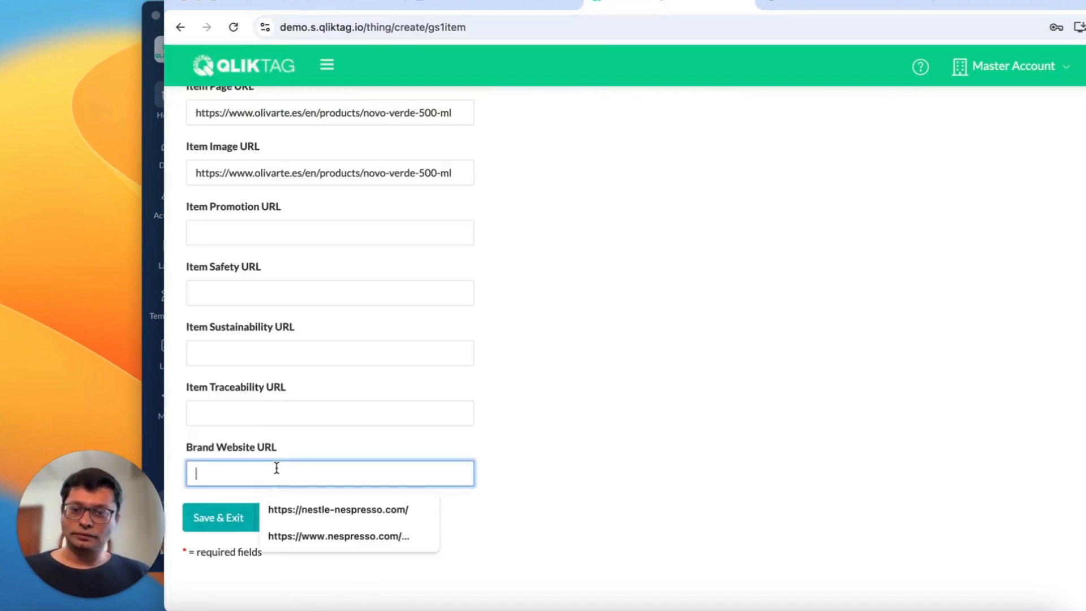
key(super+v)
click(553, 415)
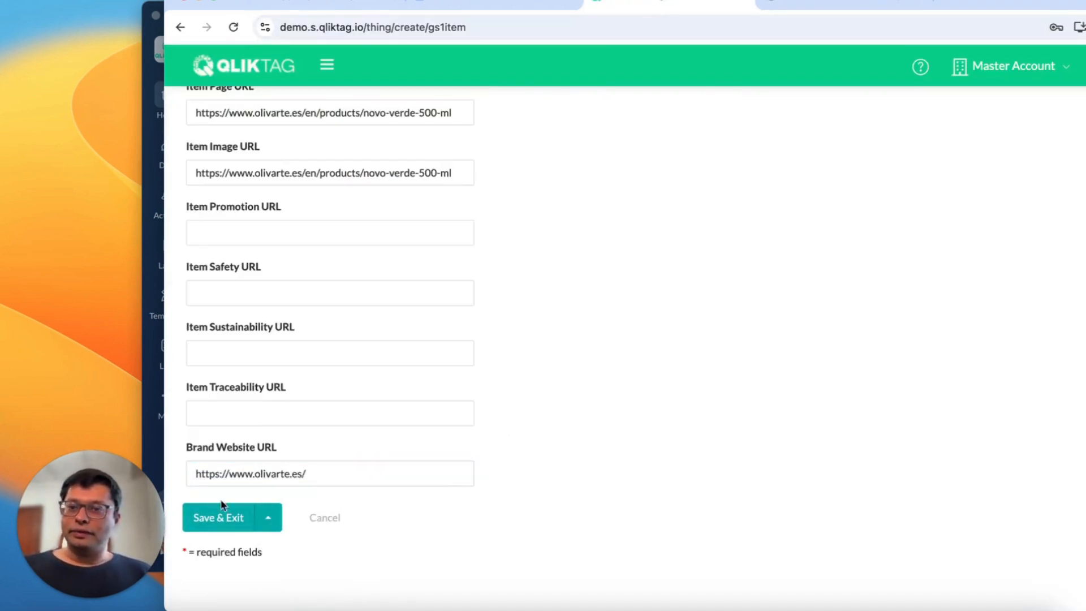
click(227, 531)
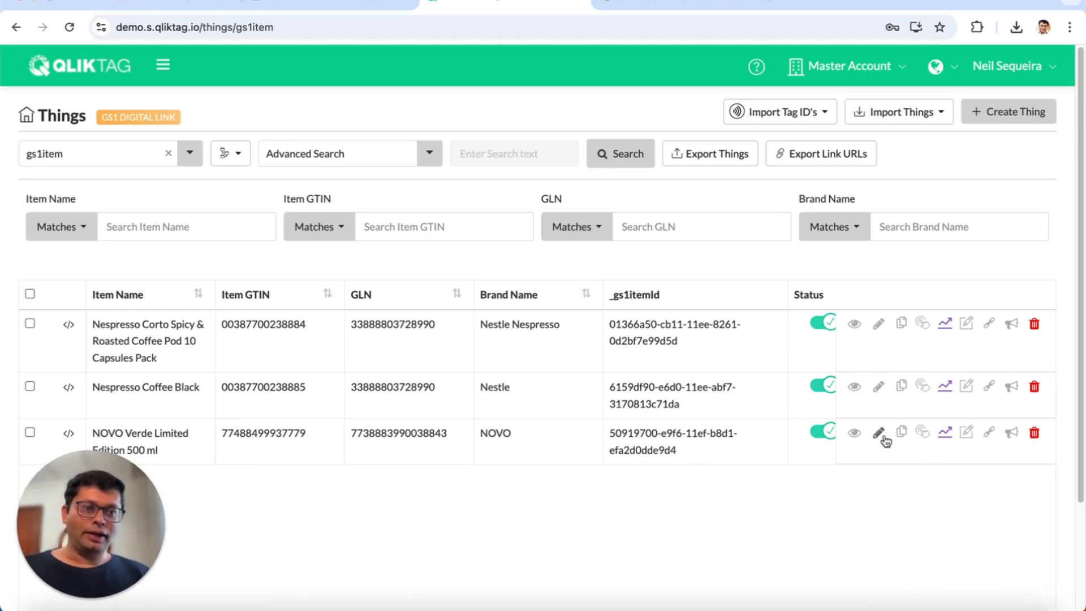
- Open the GS1 Digital Links of the NOVO Verde thing and return to the things list
click(923, 432)
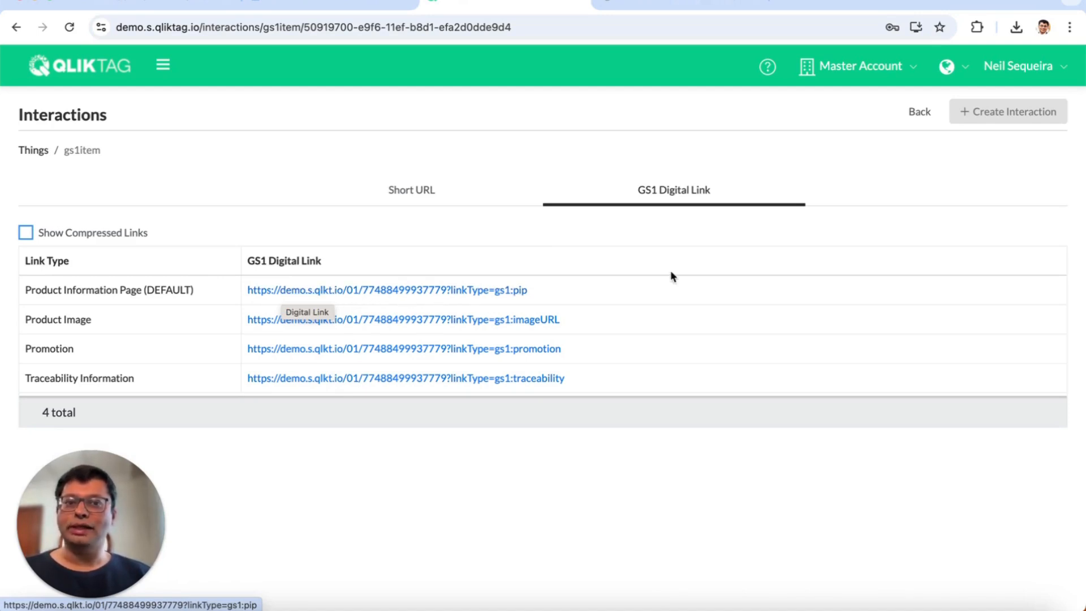
click(919, 113)
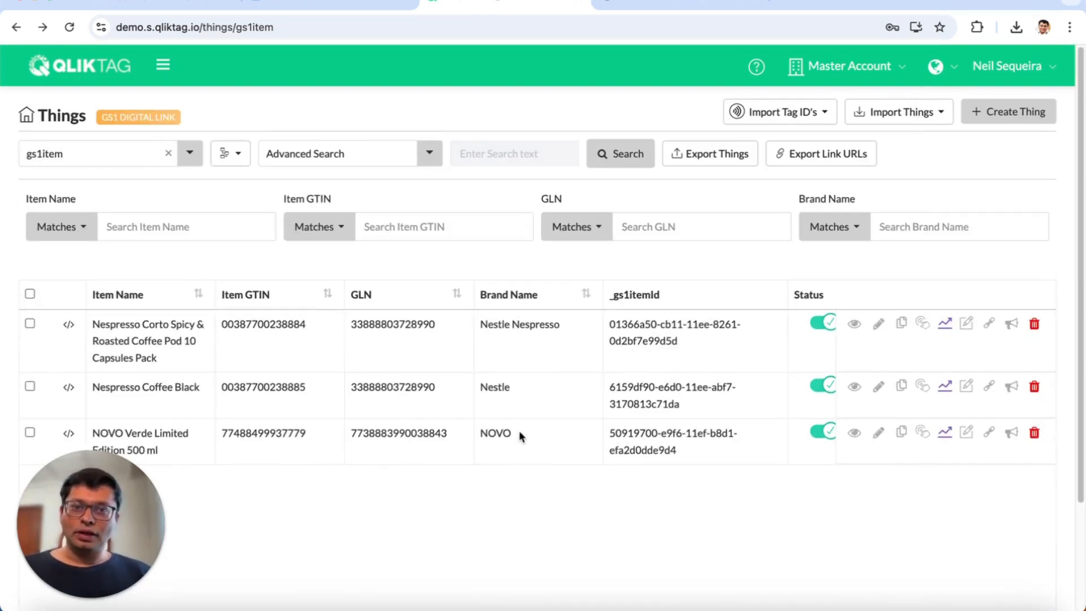
- Filter the things by Brand Name NOVO and export their Digital Link URLs
click(893, 231)
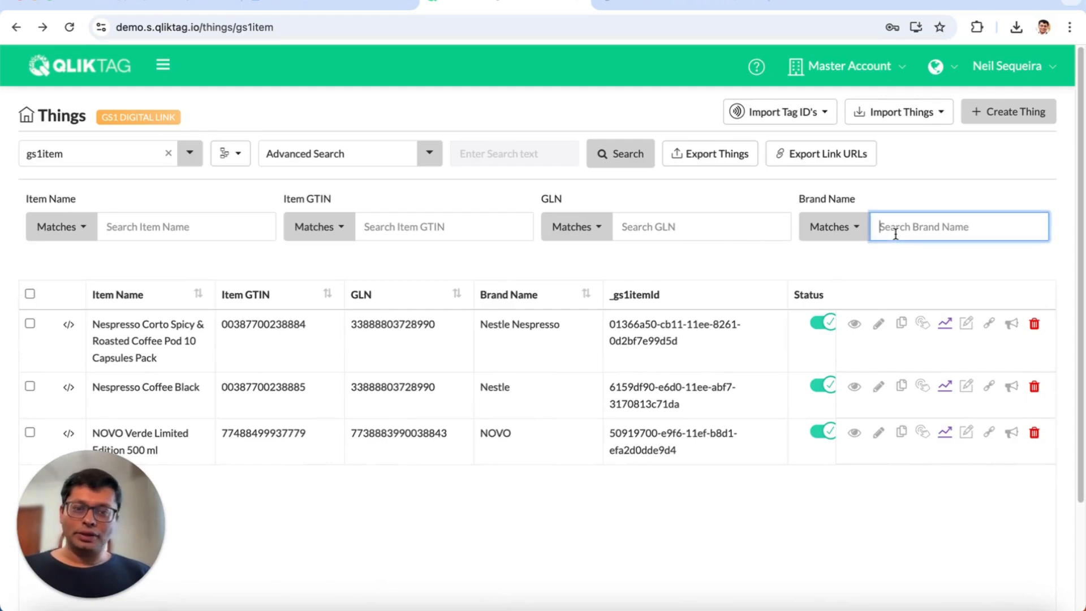
text(NOVO)
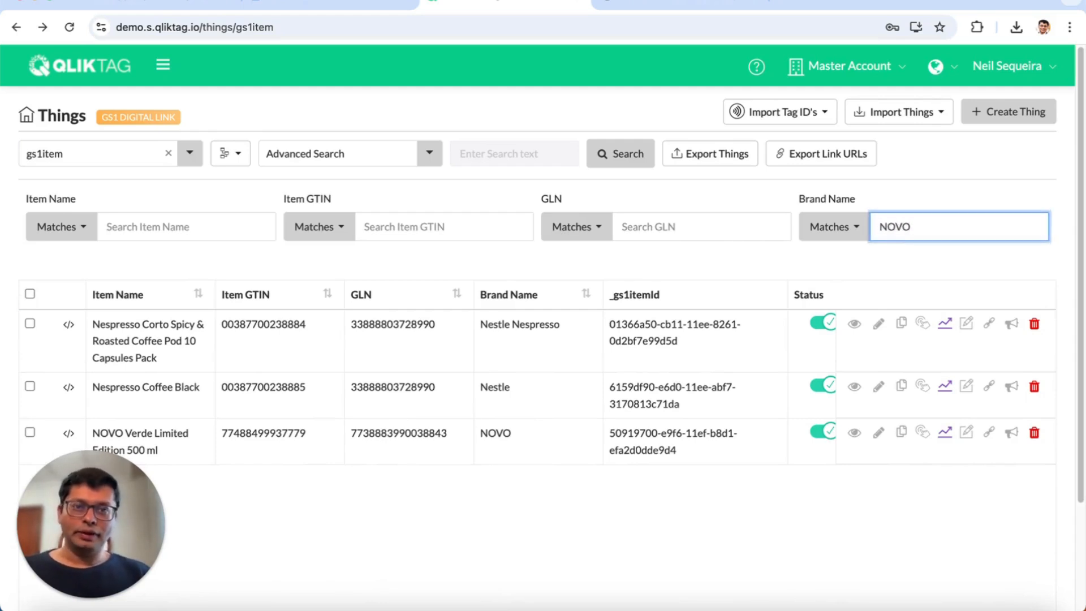
click(640, 163)
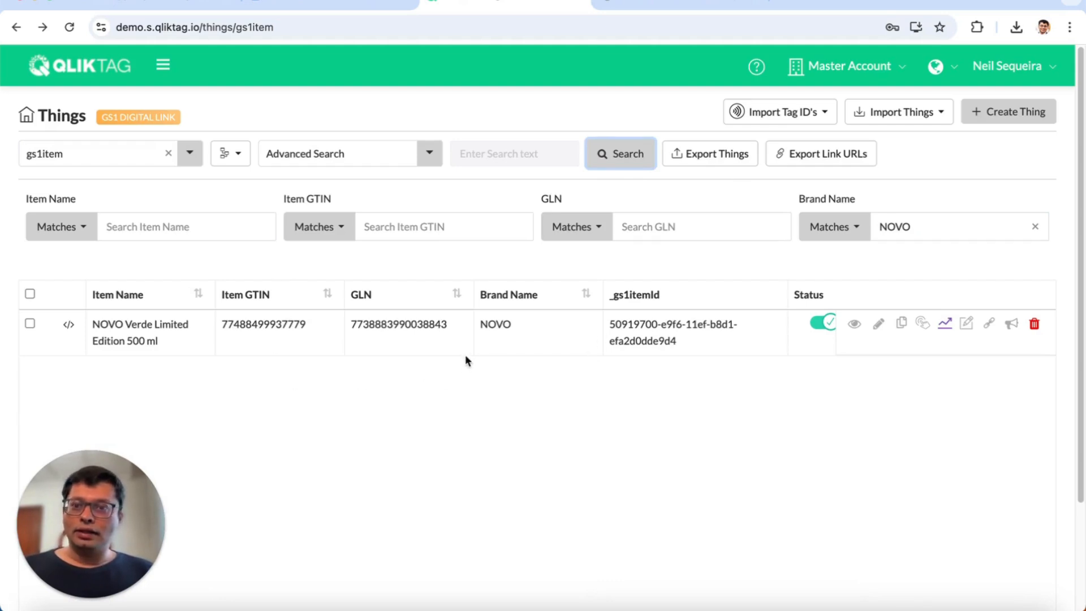
click(834, 164)
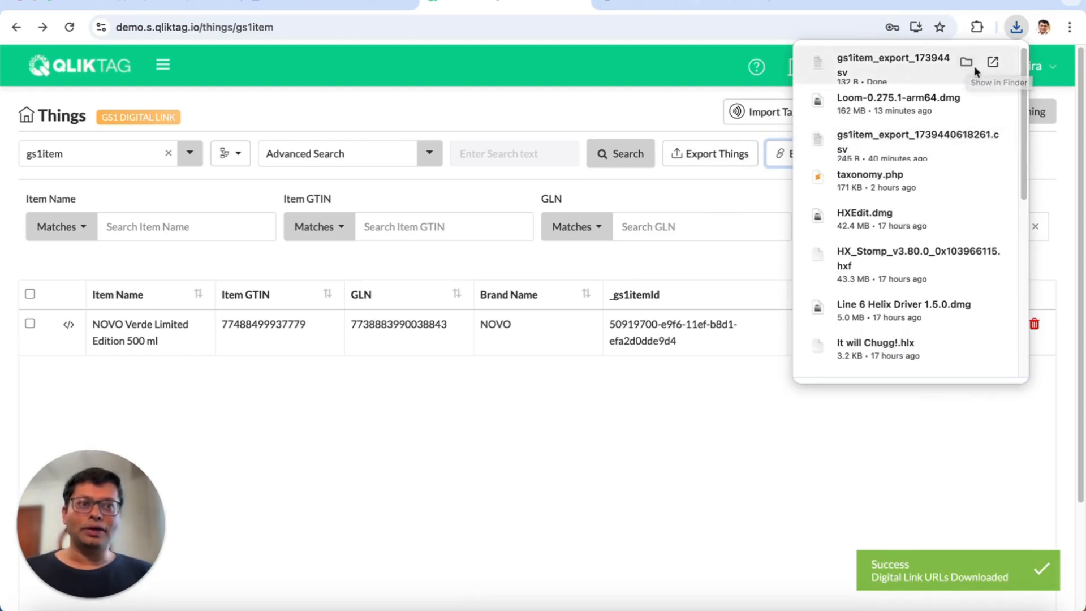
- Upload the exported gs1item_export CSV file into the Bulk QR Code Generator folder in Google Drive
click(966, 62)
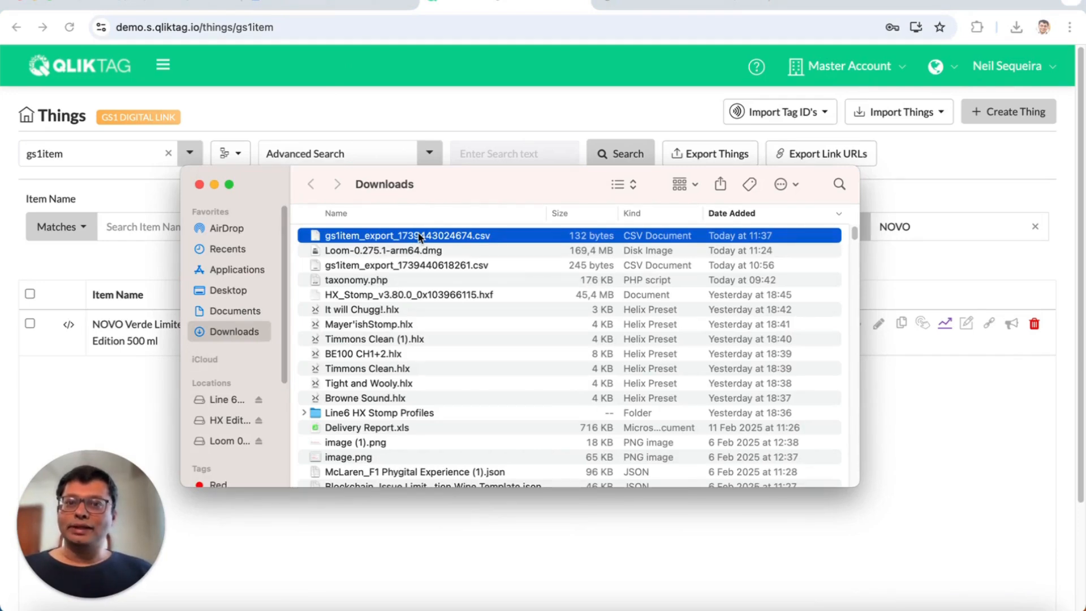
double_click(419, 238)
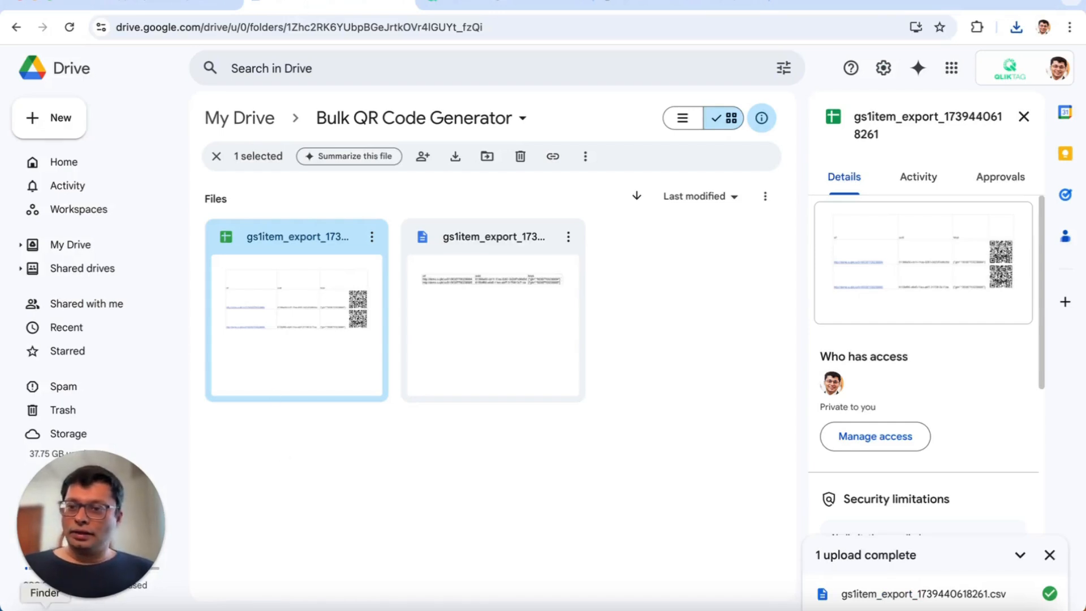
key(super+Tab)
drag(402, 242, 447, 543)
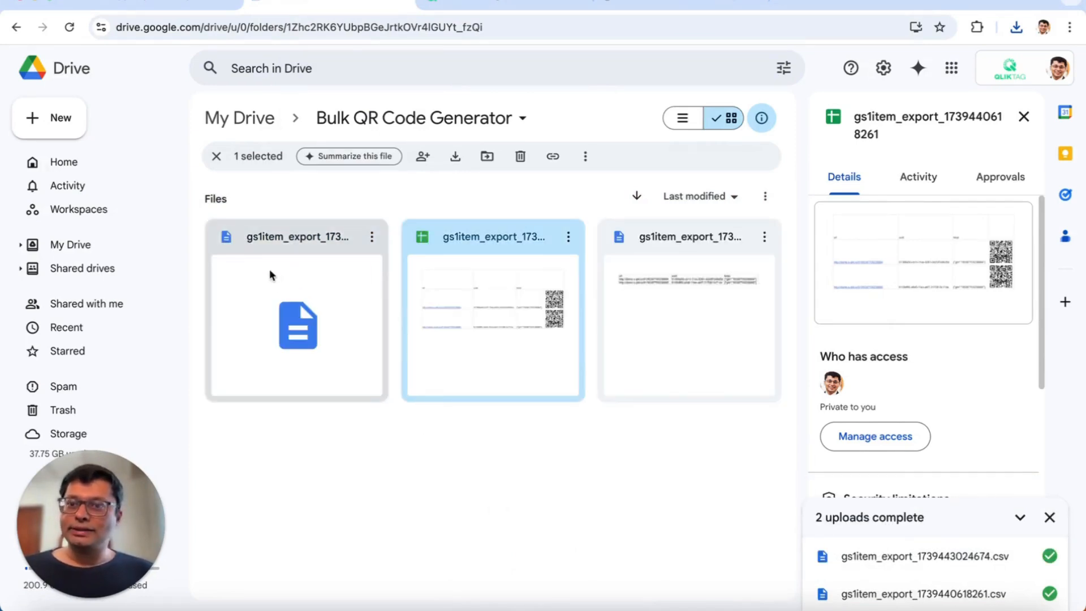
- Open the uploaded CSV file with Google Sheets
double_click(311, 277)
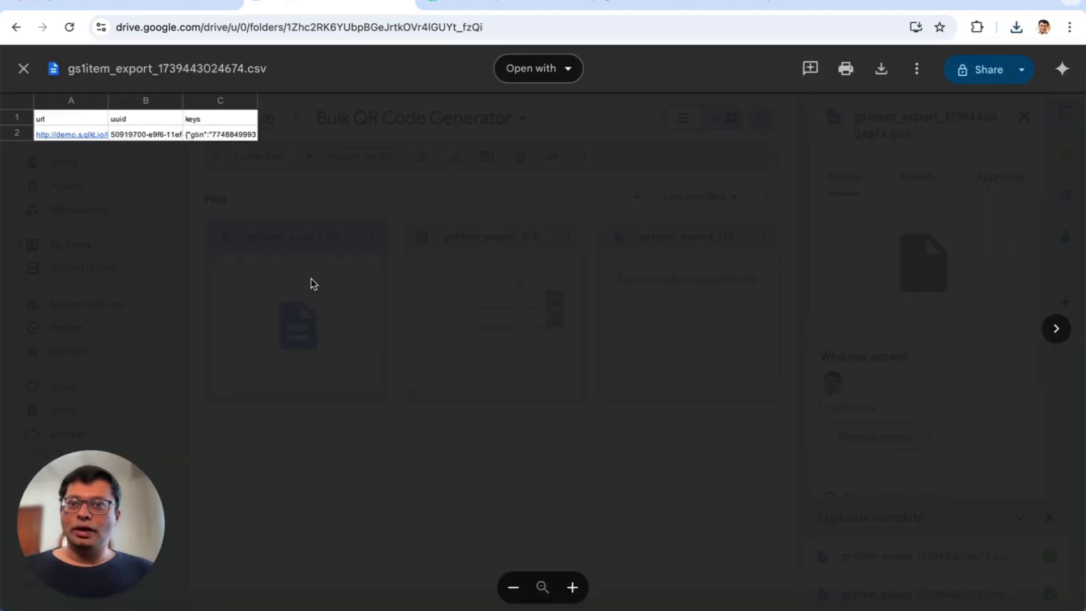
click(544, 76)
click(556, 174)
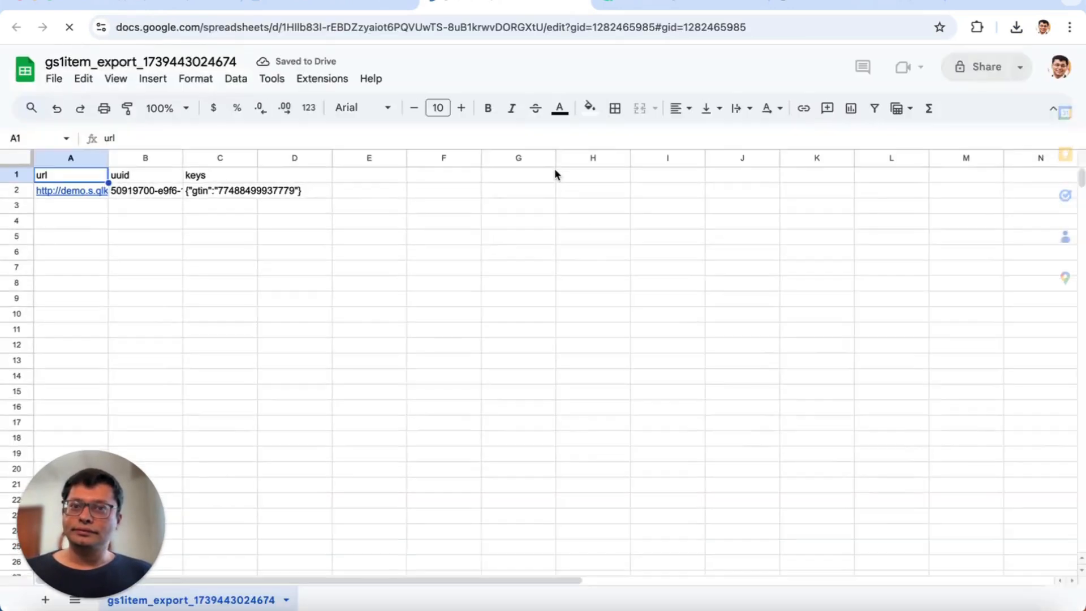
- Widen columns A, B and C so their contents fit
drag(107, 156, 229, 158)
drag(303, 157, 423, 158)
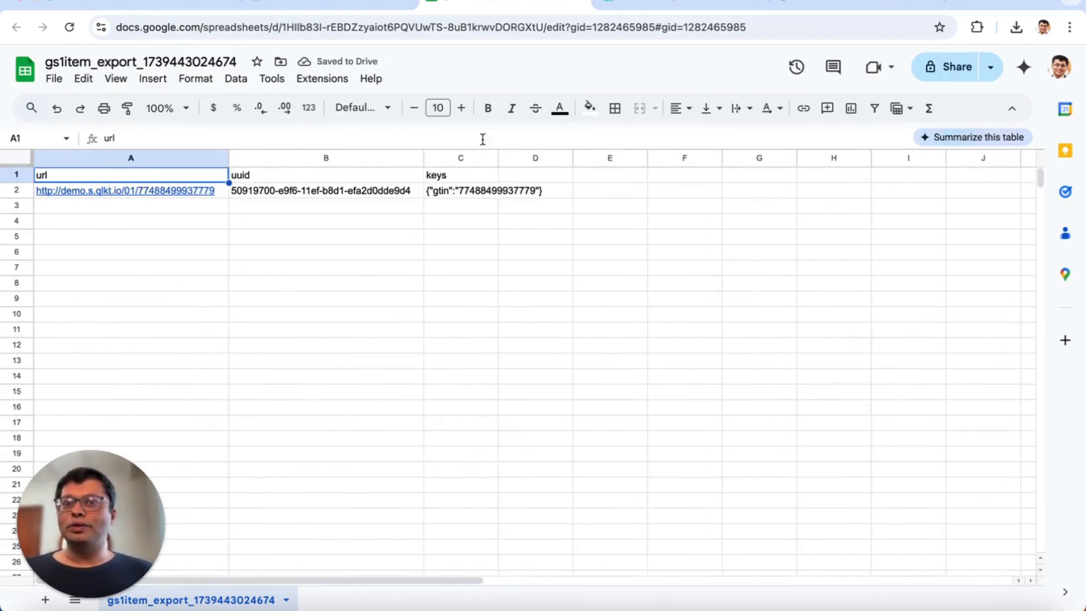
drag(498, 158, 565, 157)
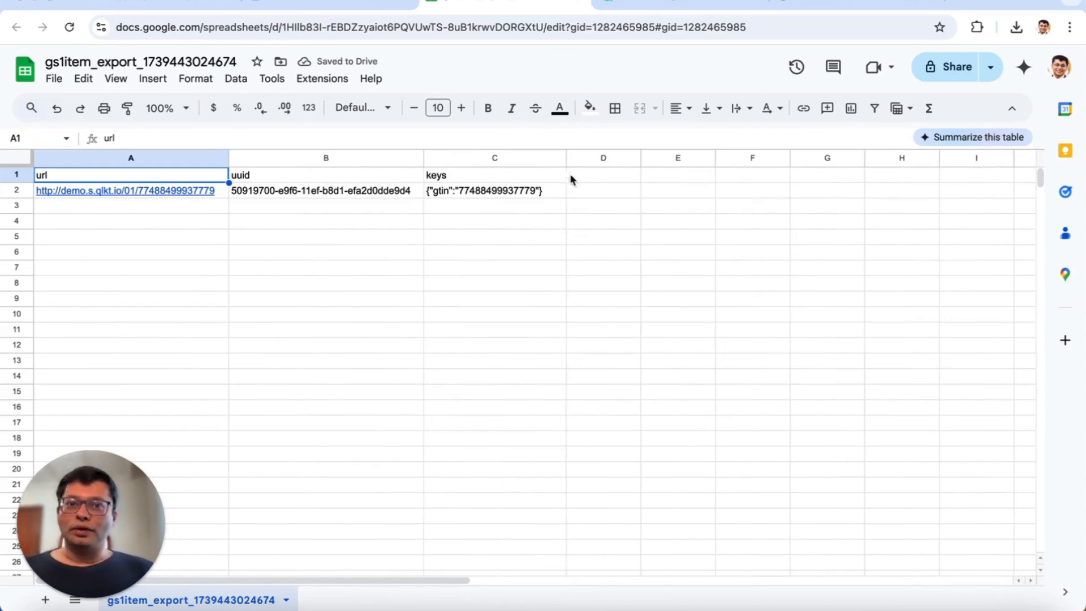
- Select cell D1 and launch the Bulk QR Code Generator extension's Start V3
click(589, 175)
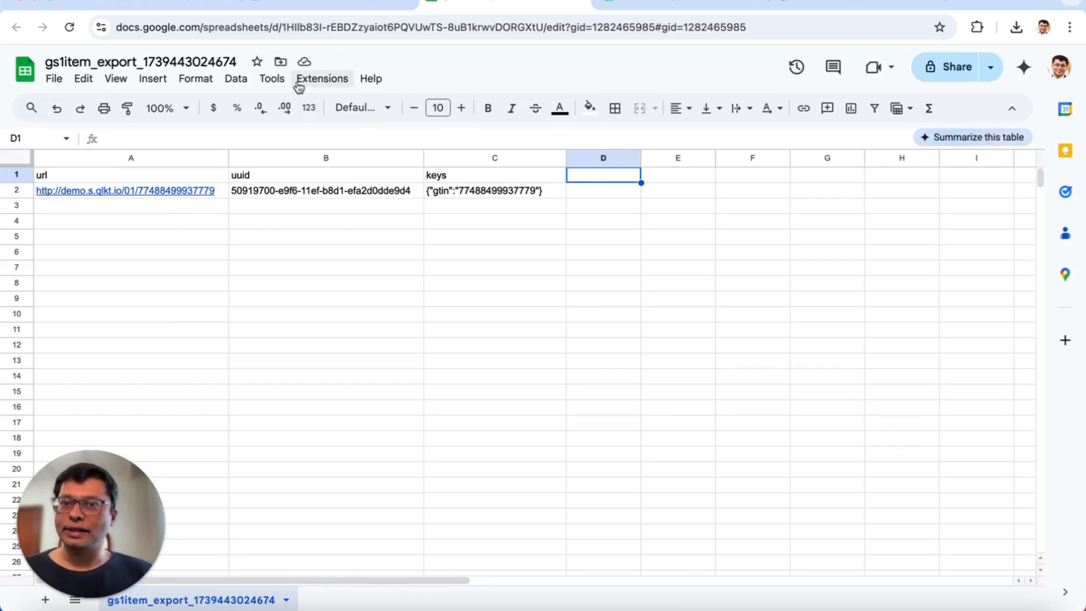
click(315, 82)
mouse_move(392, 252)
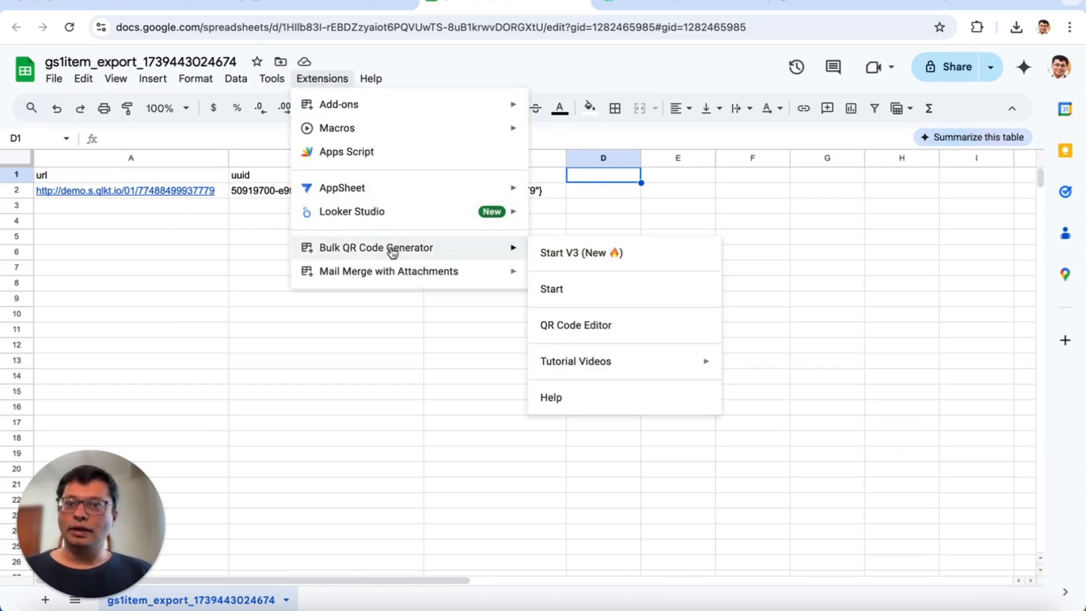
click(567, 254)
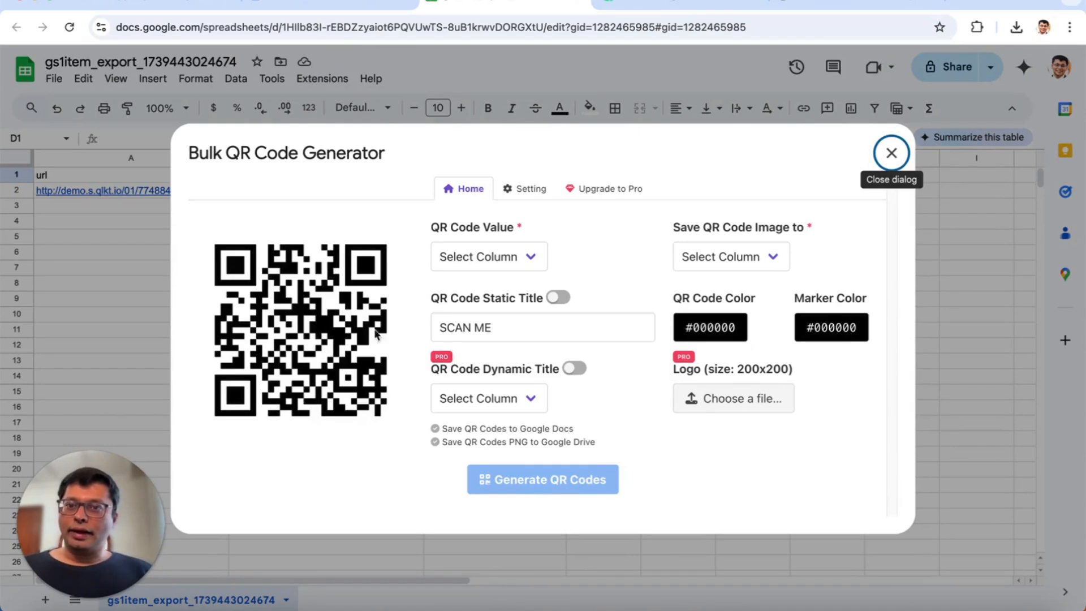
- Set the QR Code Value to Column A and save the QR code images to Column D
click(533, 260)
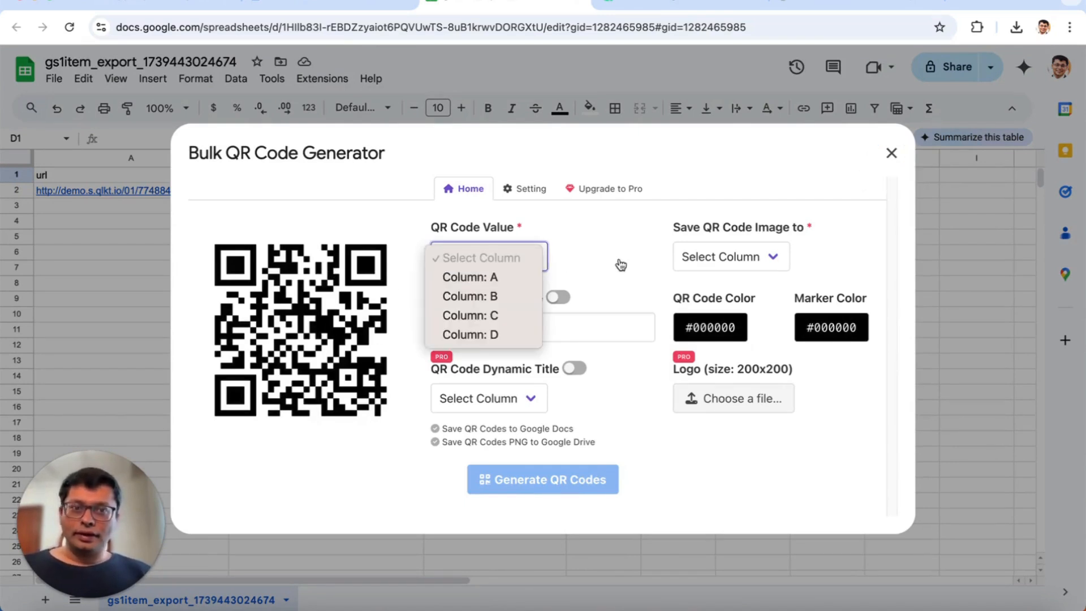
click(620, 261)
click(532, 262)
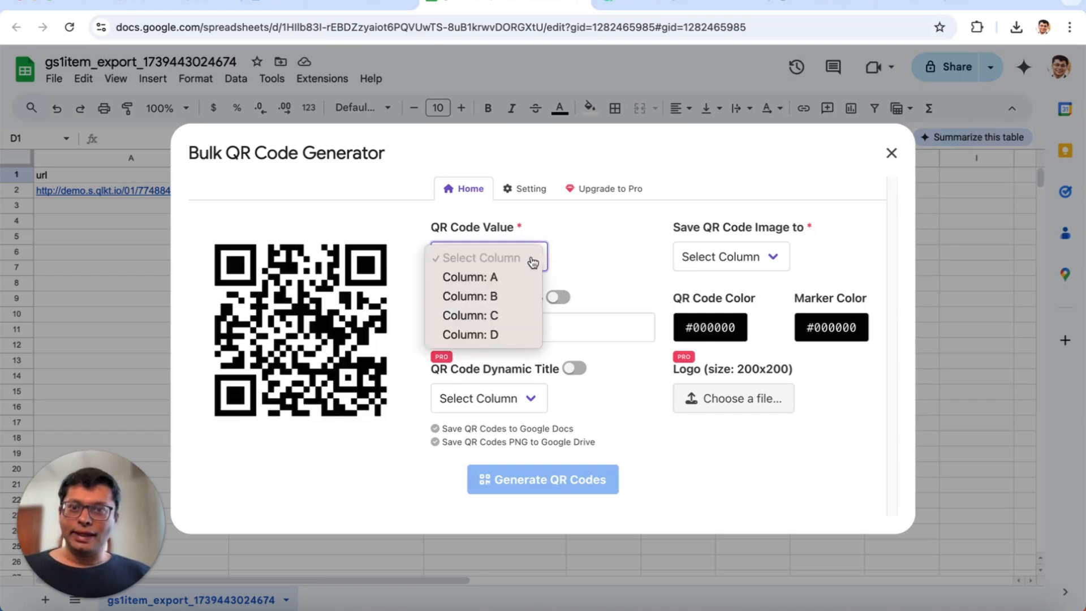
click(465, 277)
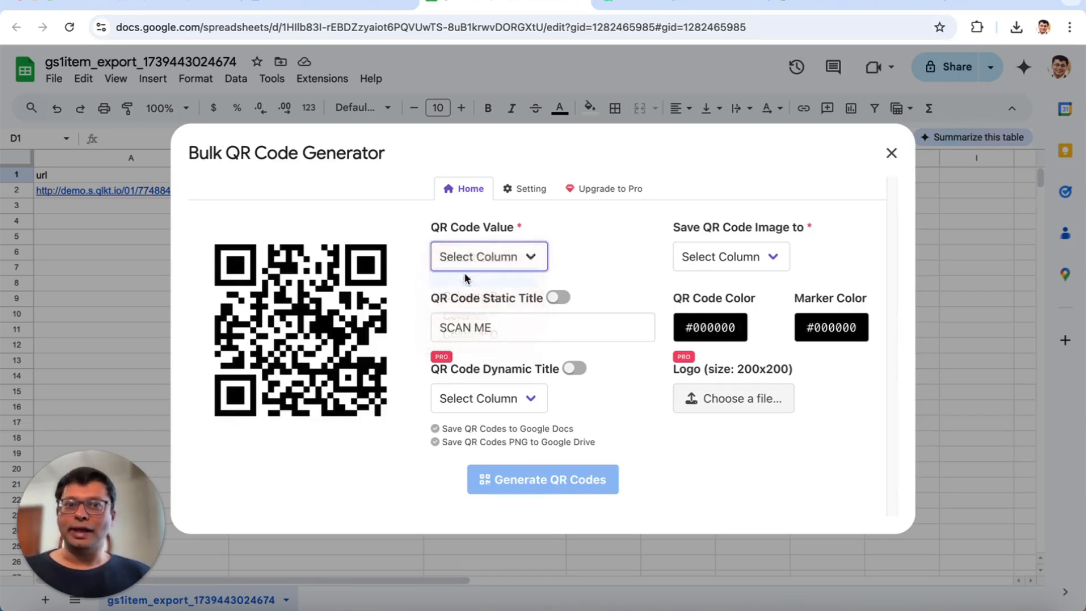
click(749, 258)
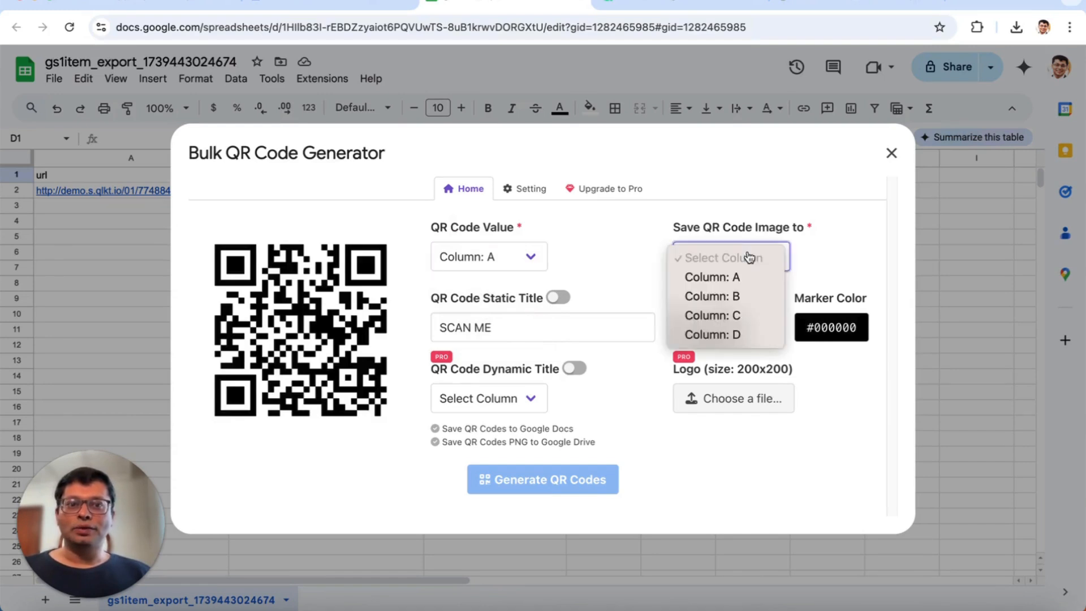
click(741, 338)
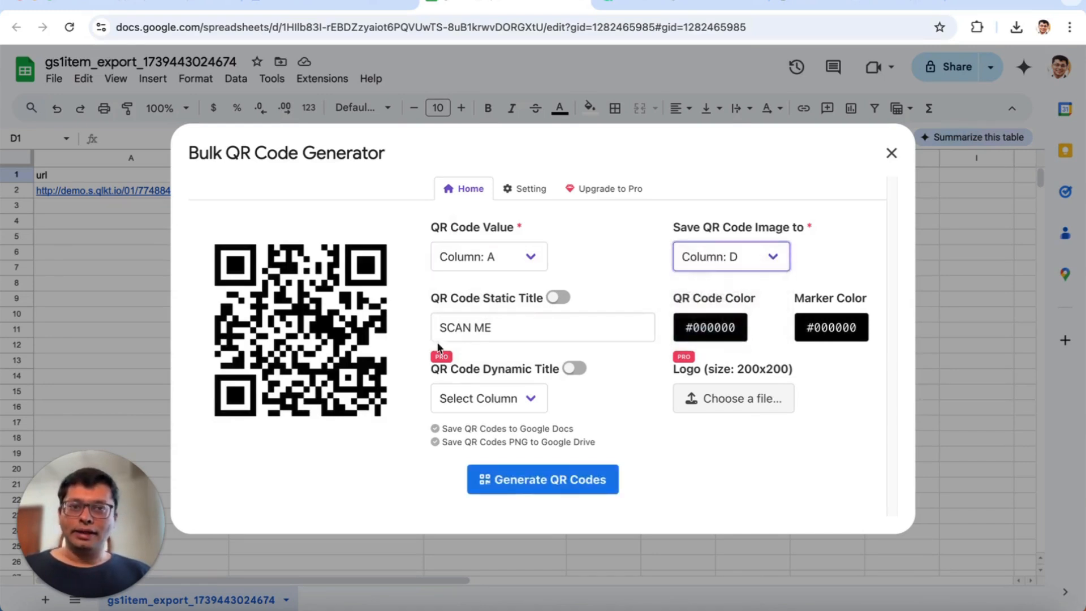
- Generate the QR codes into column D and close the Bulk QR Code Generator
click(552, 480)
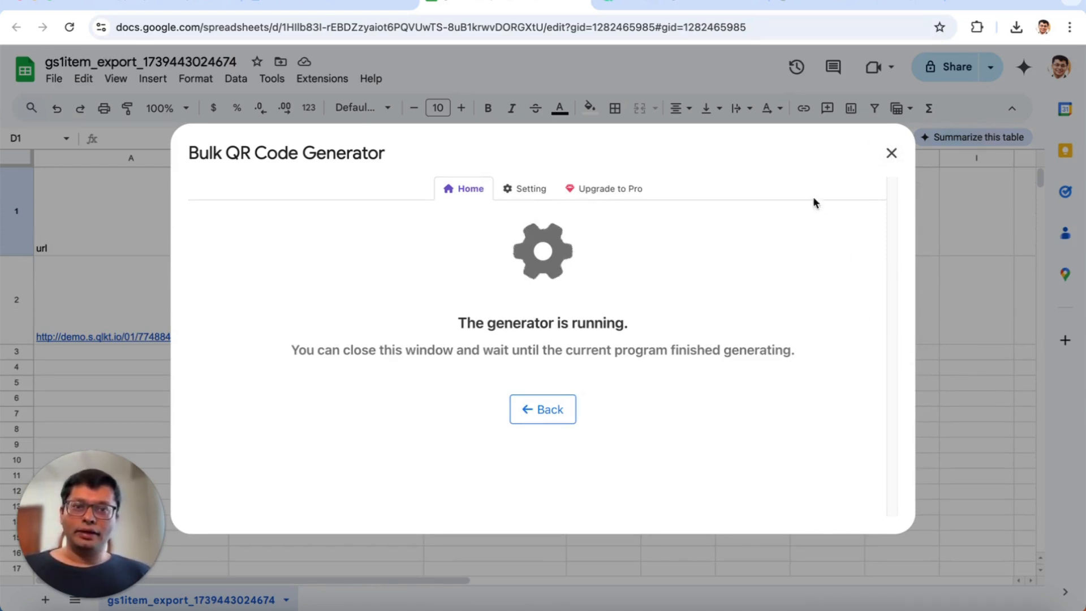
click(891, 153)
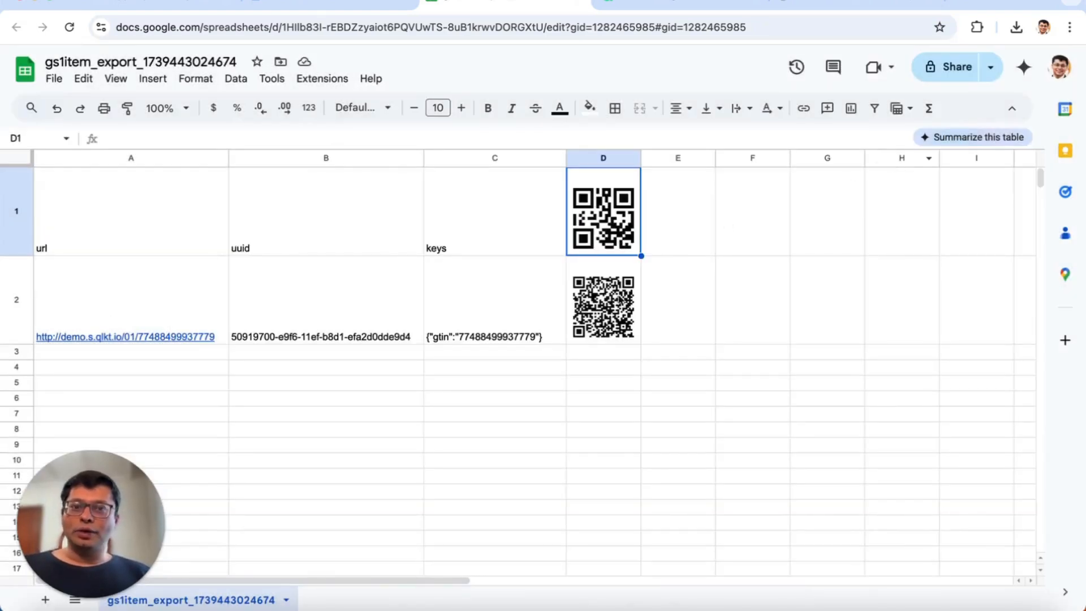
- Delete the QR code generated in header cell D1 and select the product's QR code in D2
scroll(416, 402, down, 1)
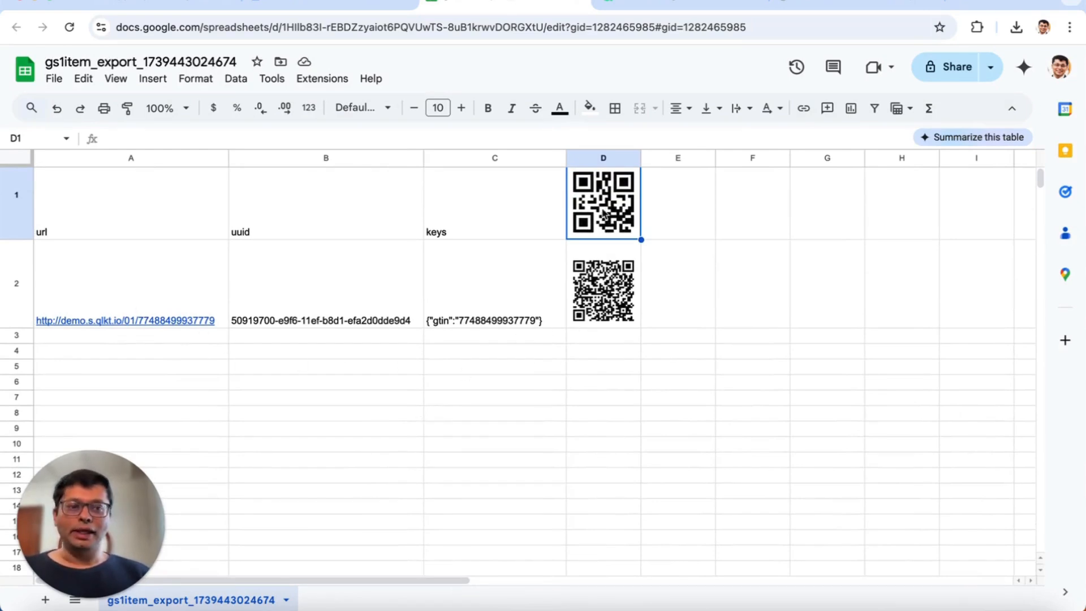
key(Delete)
click(611, 303)
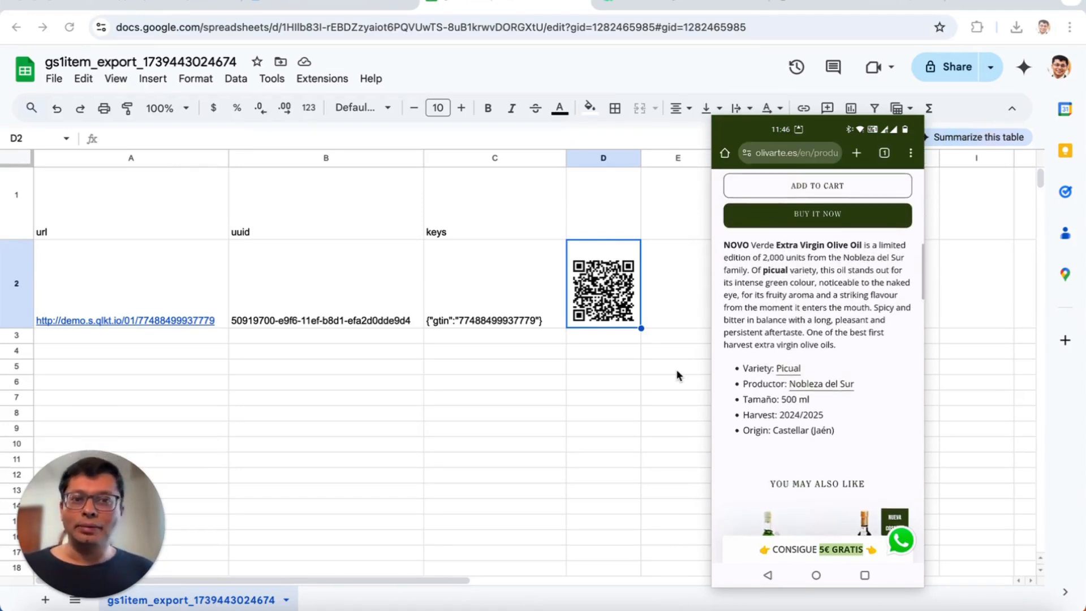
- Switch to the QliktTag things list and open the NOVO Verde Limited Edition 500 ml item for editing
click(667, 12)
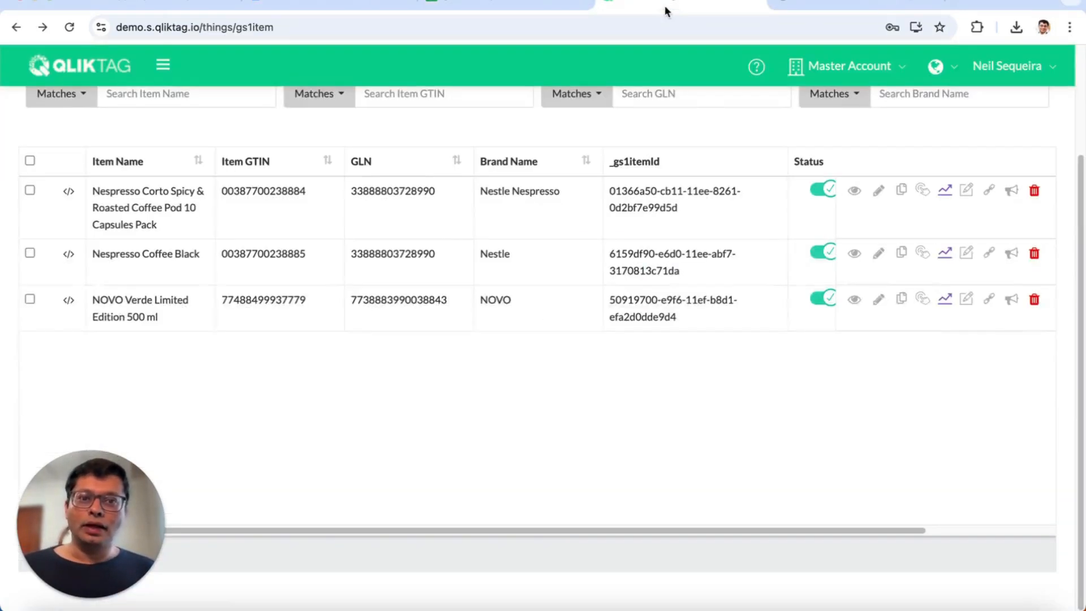
click(877, 300)
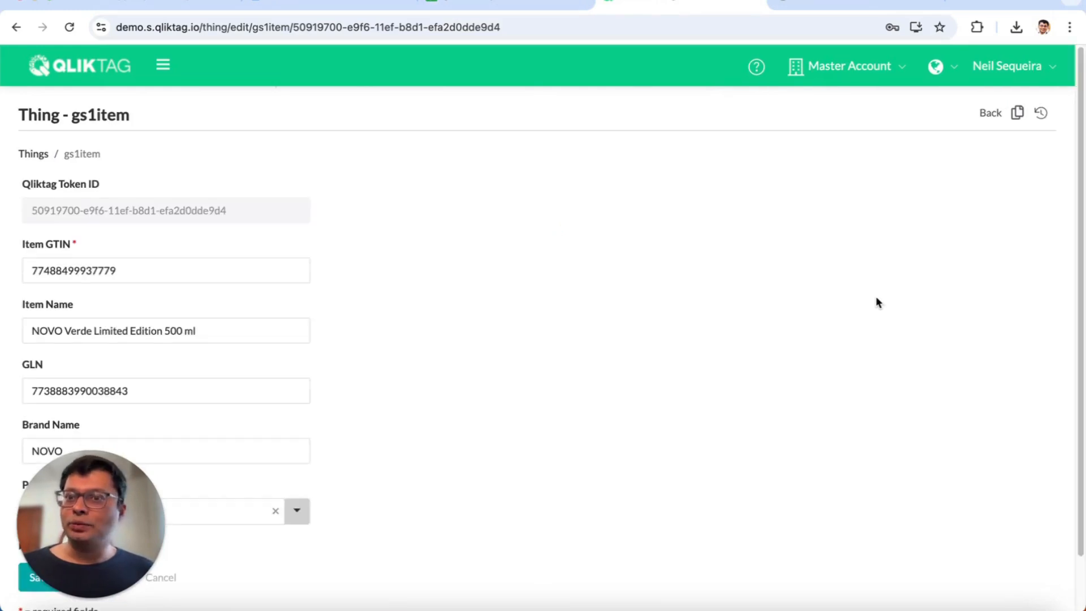
scroll(390, 308, down, 2)
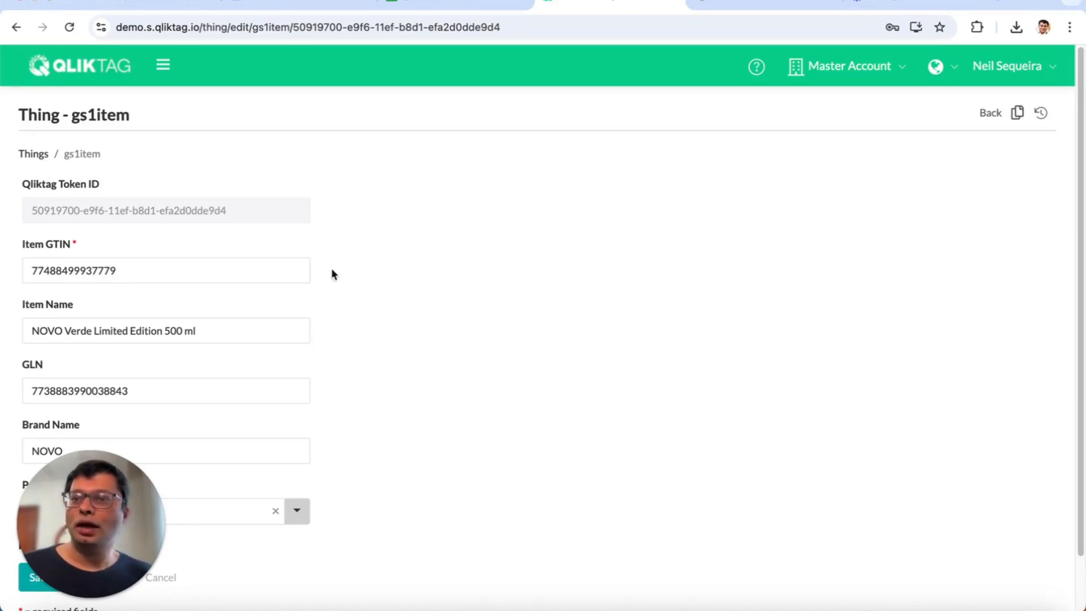
- Open the GS1 EPCIS Traceability Template from Visual Interaction Templates and scroll through its mobile preview
click(163, 65)
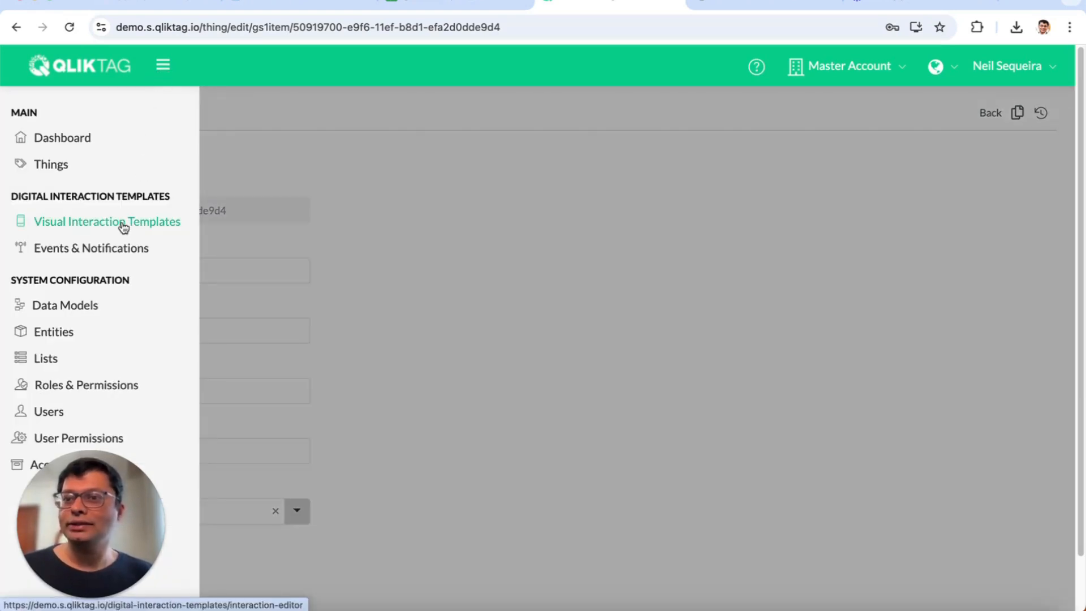
click(123, 227)
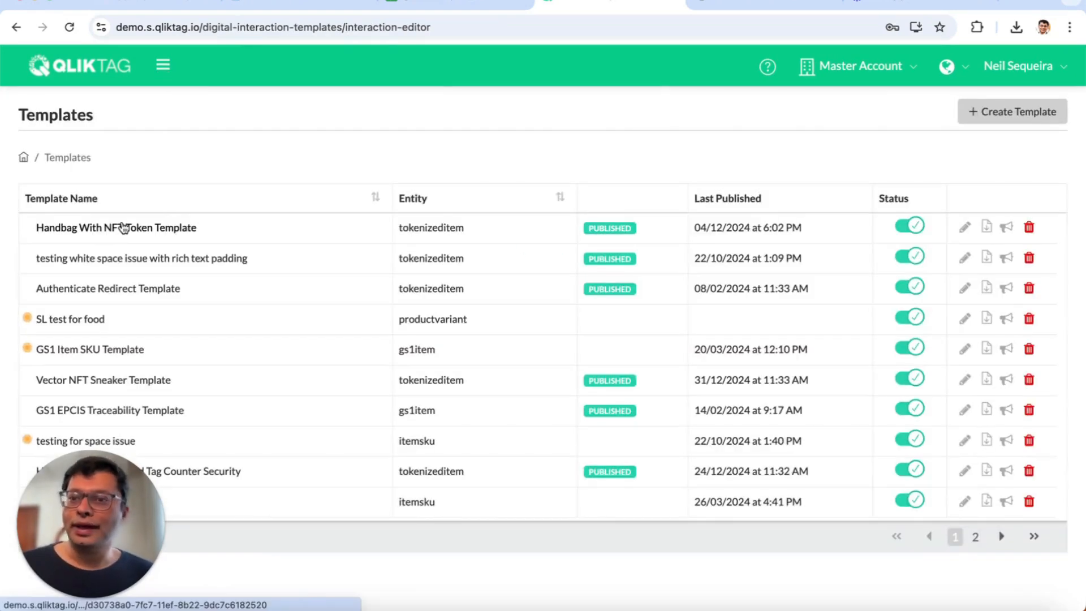
click(150, 412)
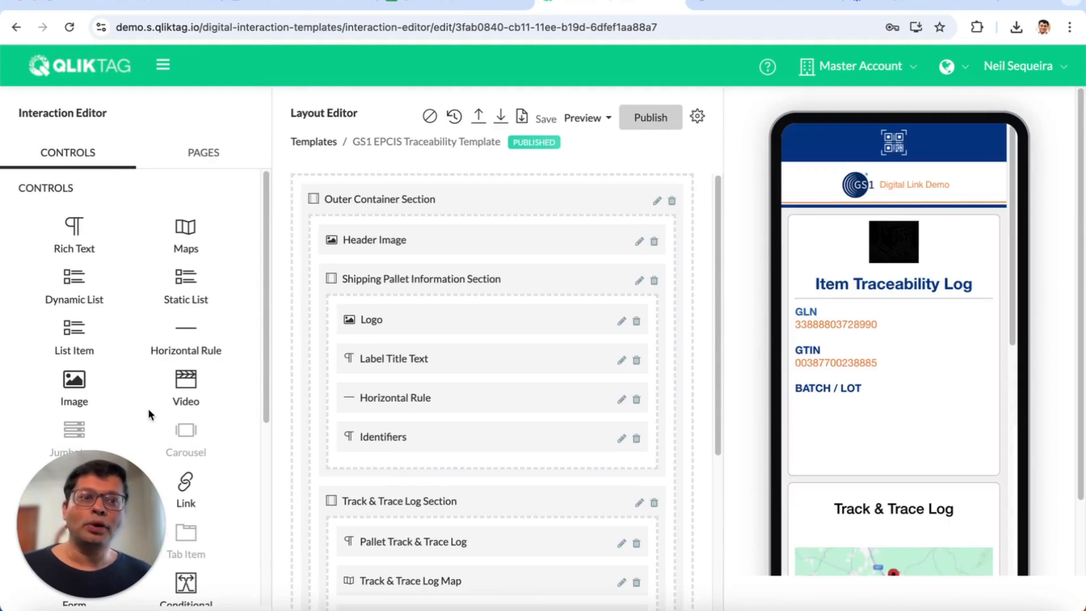
scroll(881, 375, down, 6)
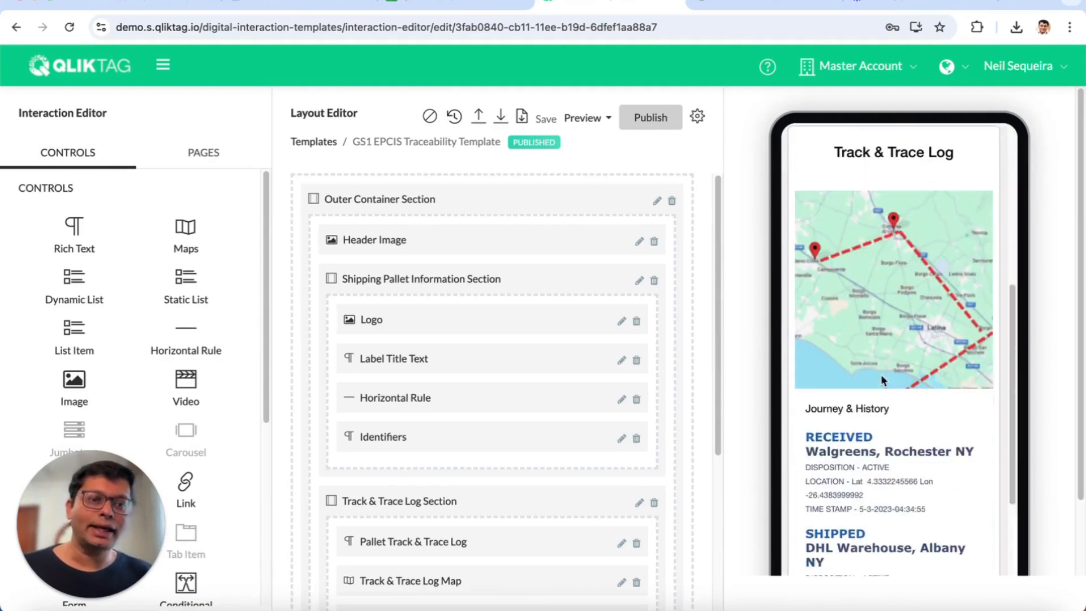
scroll(880, 374, down, 2)
scroll(880, 374, up, 3)
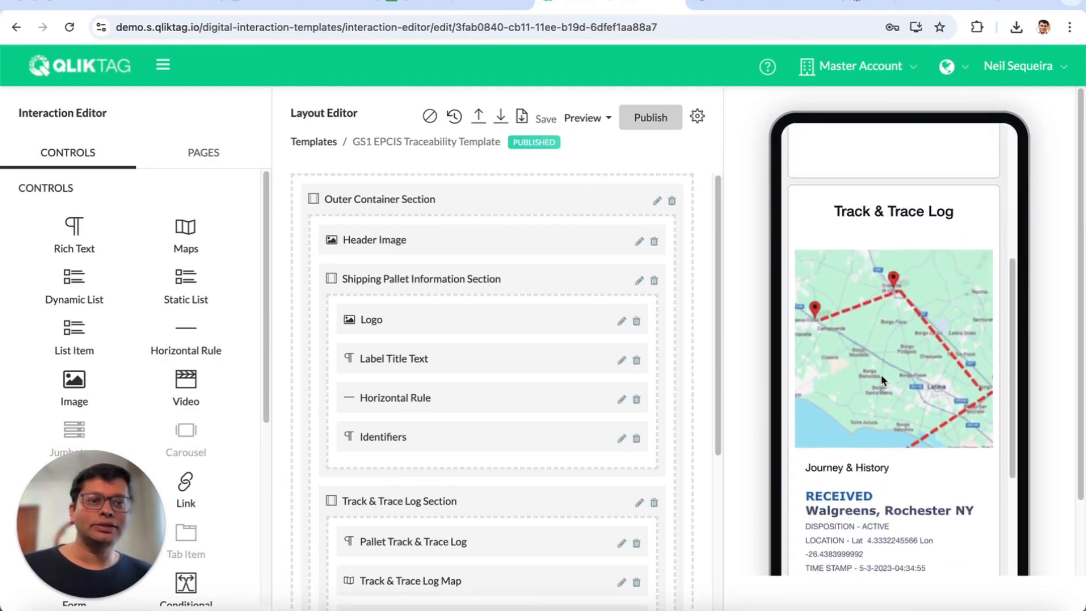